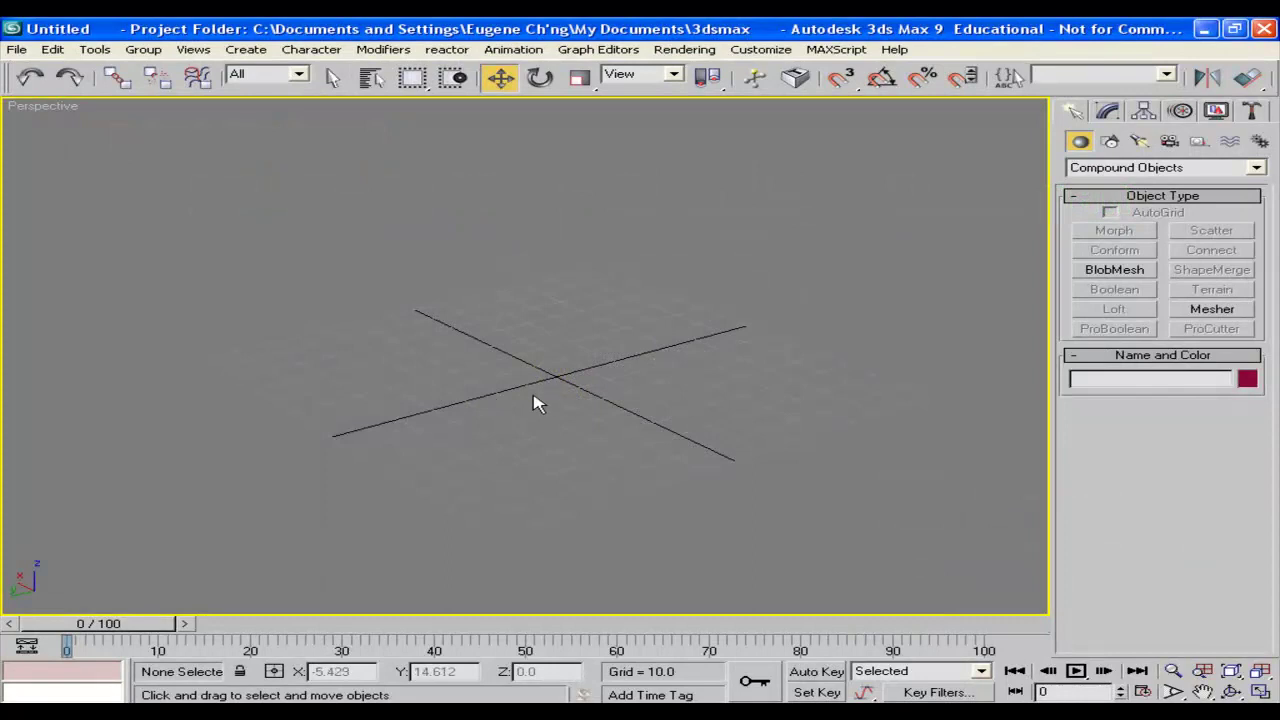
Create a standard Sphere primitive with a radius of about 26.6 at the origin of the grid
{"action": "mouse_move", "coordinate": [517, 394]}
{"action": "middle_mouse_down", "text": "alt"}
{"action": "mouse_move", "coordinate": [549, 405]}
{"action": "mouse_move", "coordinate": [532, 399]}
{"action": "middle_mouse_up", "text": "alt"}
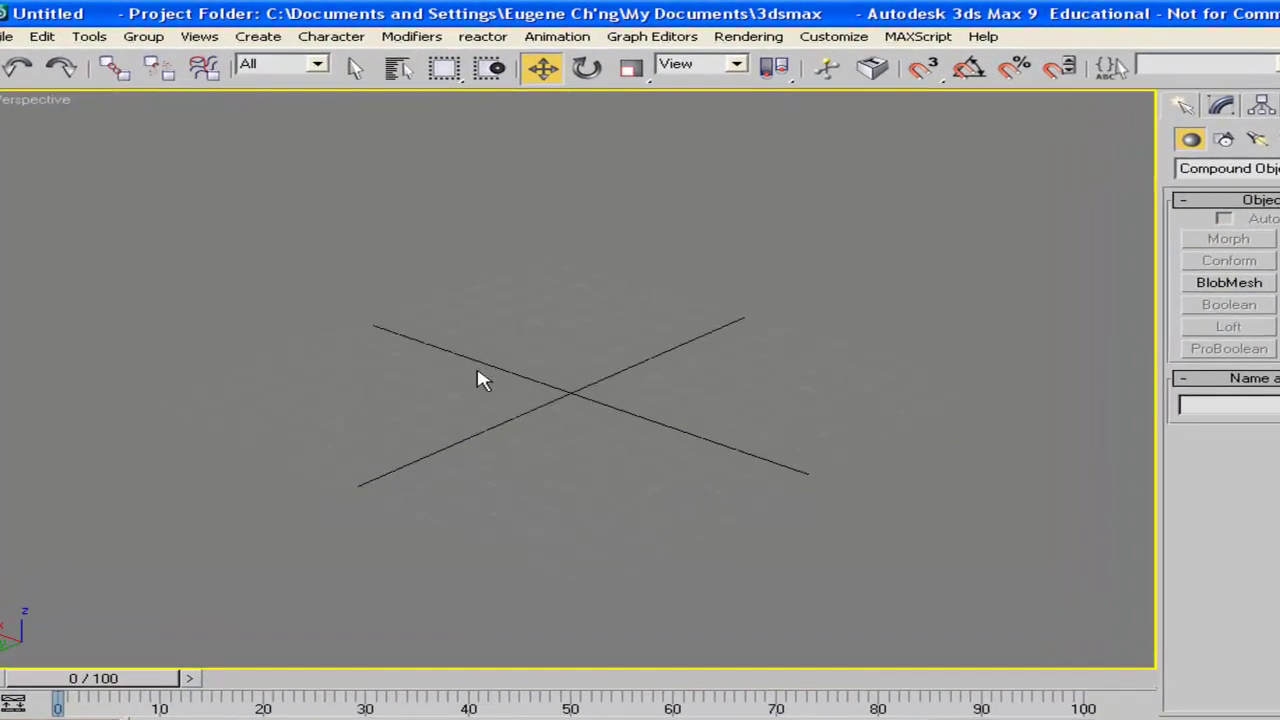
{"action": "left_click", "coordinate": [1205, 168]}
{"action": "left_click", "coordinate": [1202, 185]}
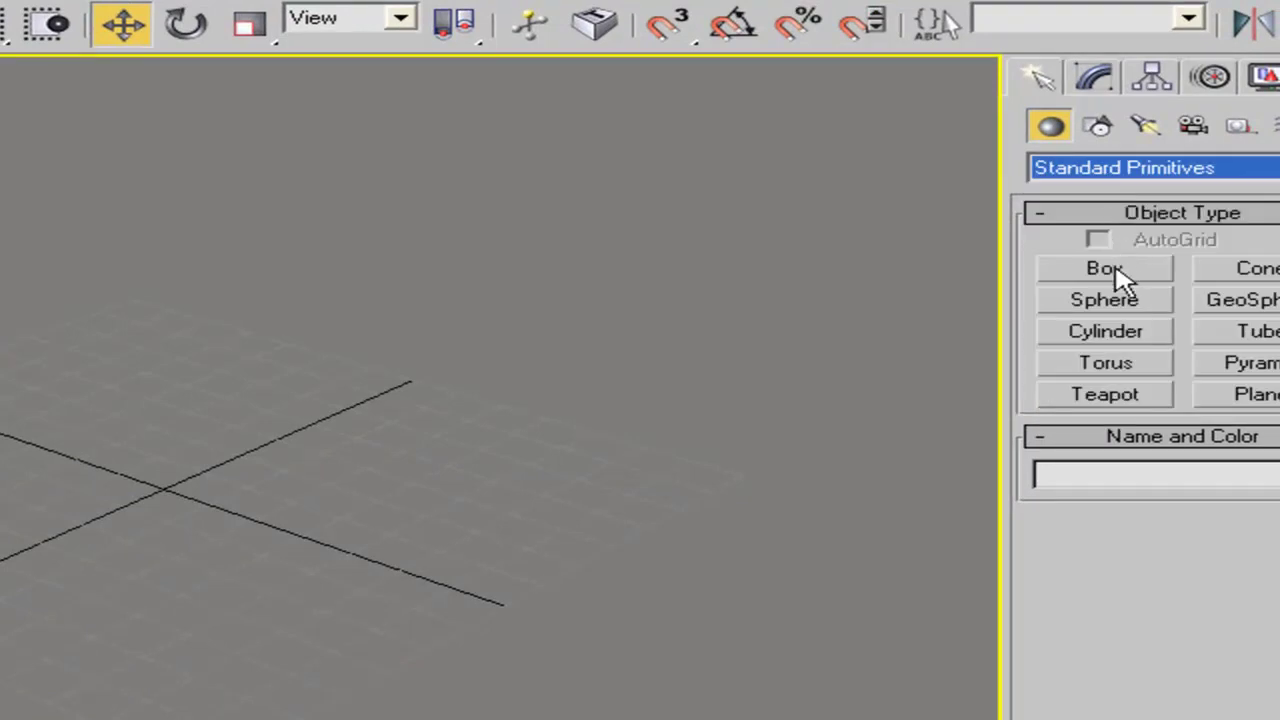
{"action": "left_click", "coordinate": [1122, 310]}
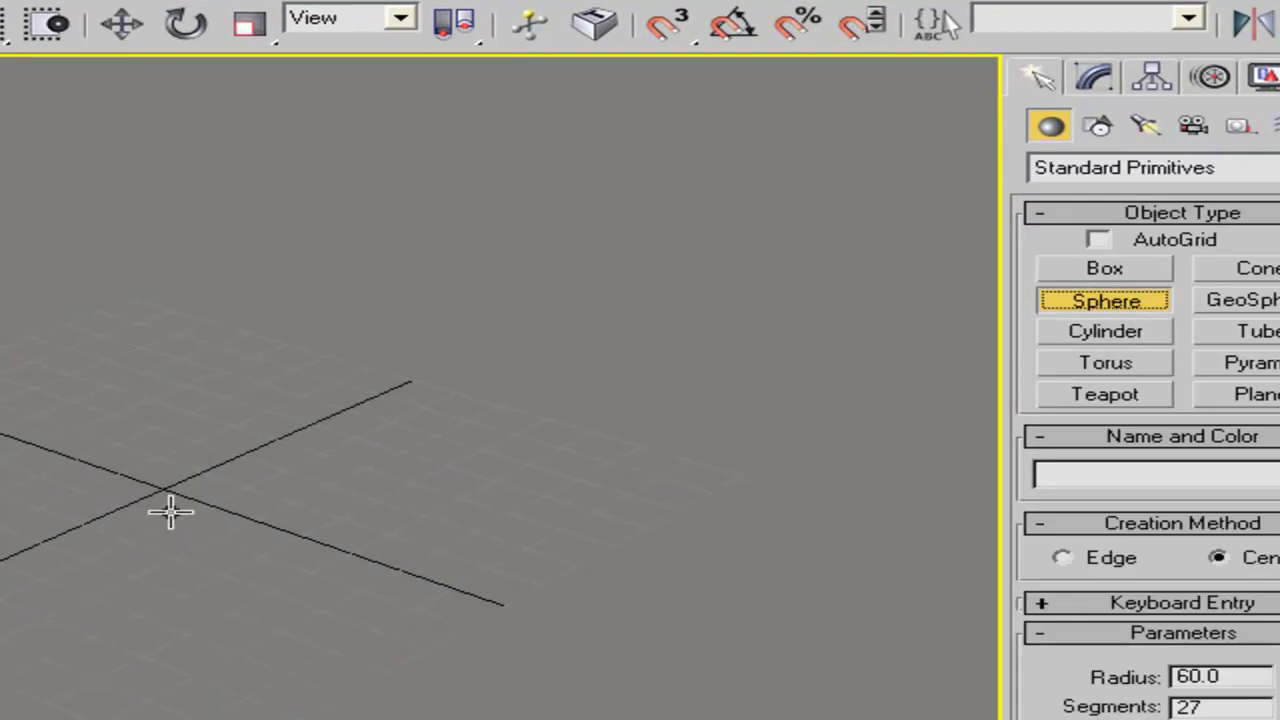
{"action": "left_click_drag", "start_coordinate": [169, 486], "coordinate": [230, 551]}
{"action": "middle_click_drag", "start_coordinate": [240, 548], "coordinate": [427, 482], "text": "alt"}
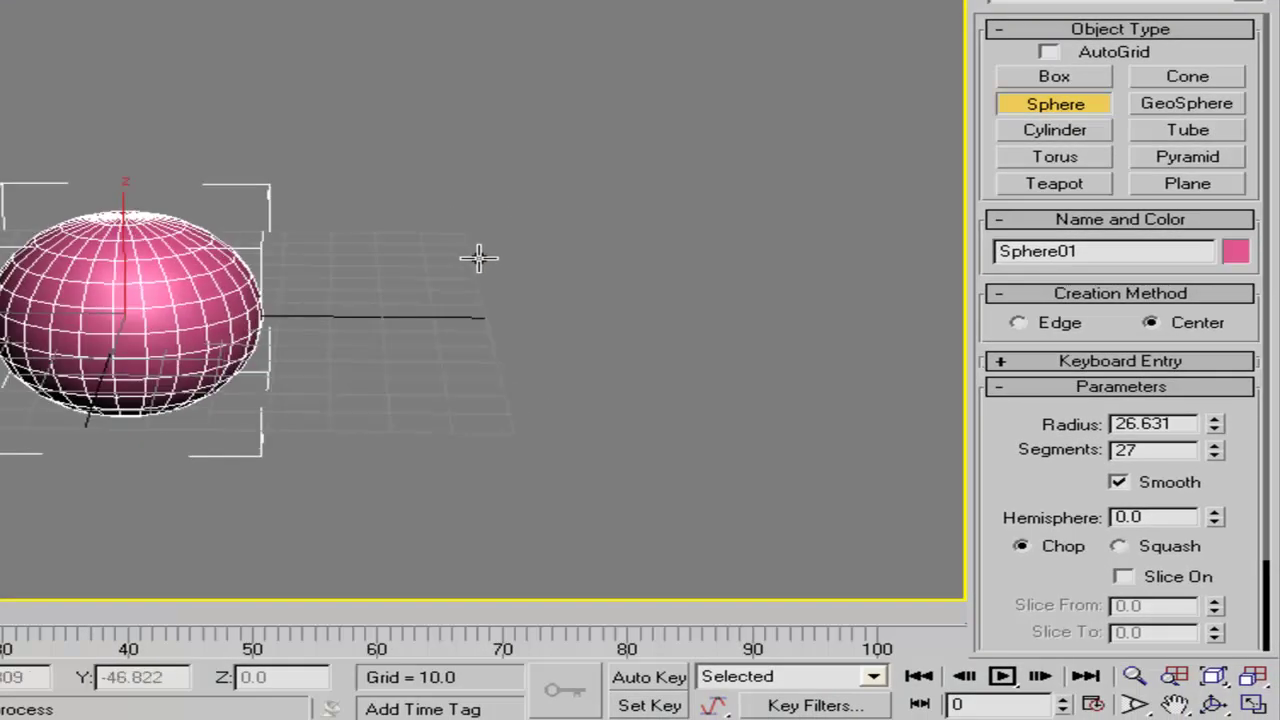
{"action": "middle_click_drag", "start_coordinate": [478, 258], "coordinate": [440, 262], "text": "alt"}
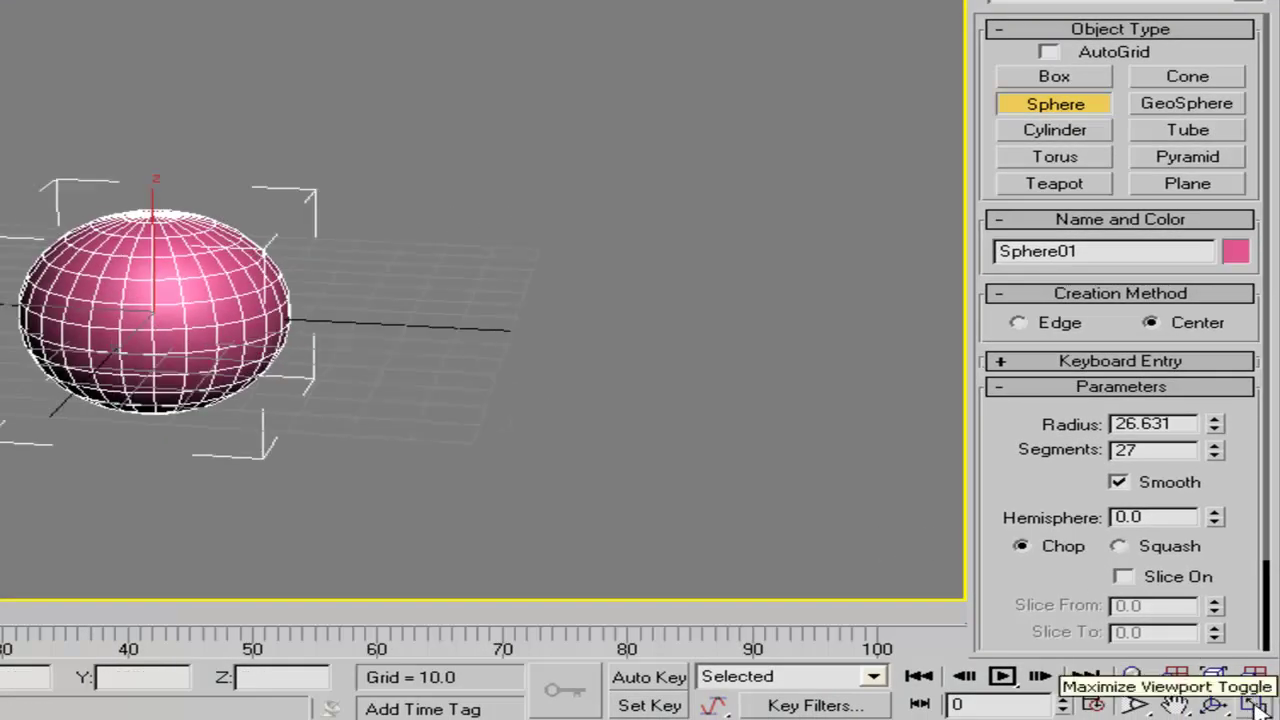
Show all four viewports and raise the sphere in the Front view until it rests on the ground line
{"action": "left_click", "coordinate": [1253, 704]}
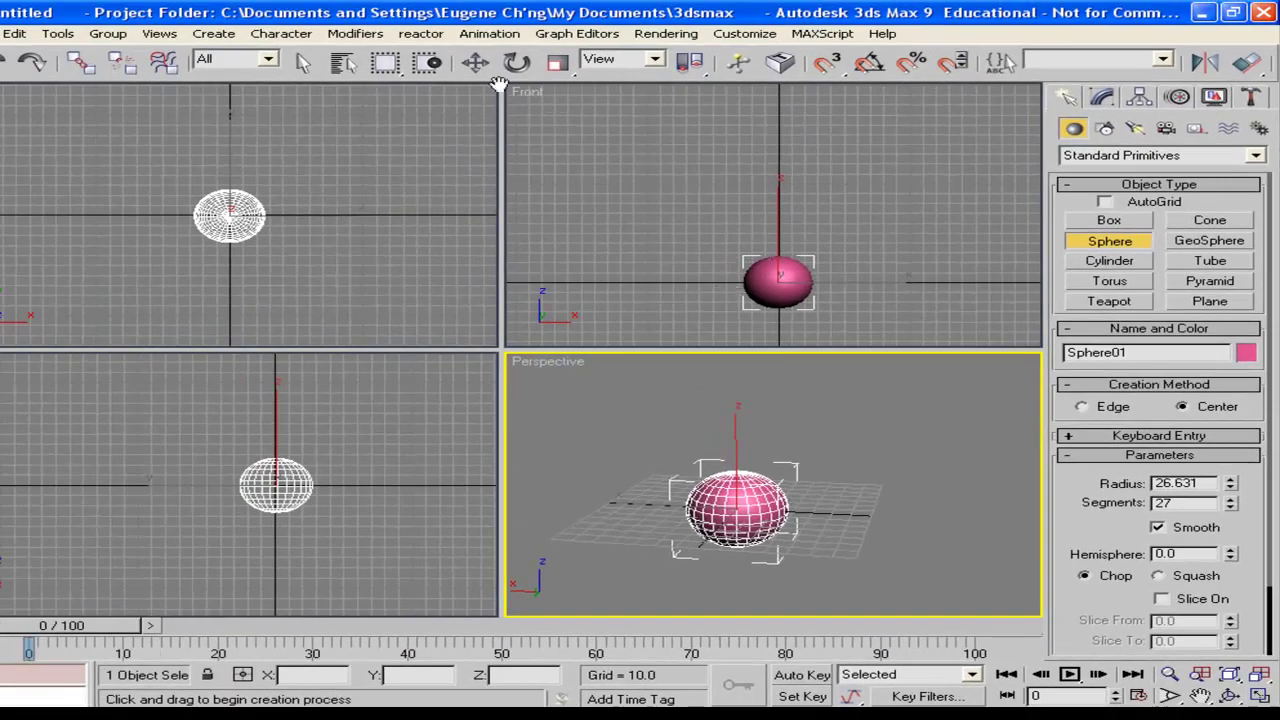
{"action": "left_click", "coordinate": [475, 62]}
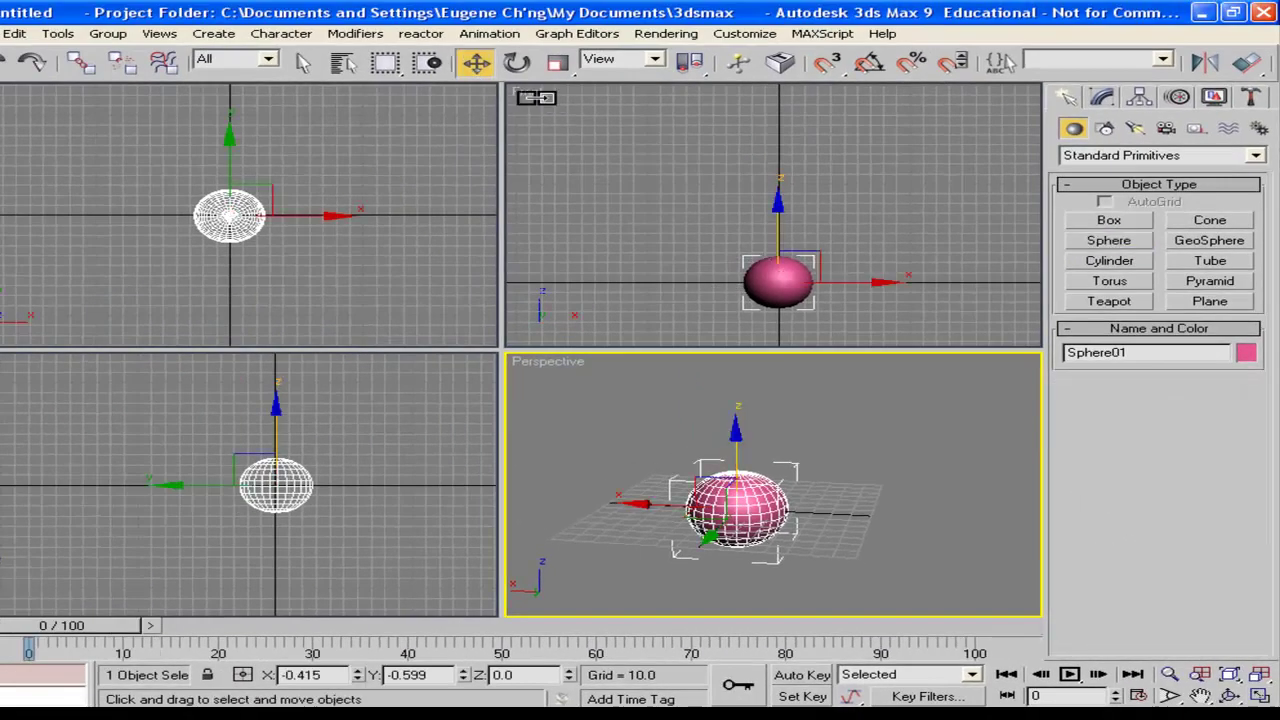
{"action": "right_click", "coordinate": [757, 229]}
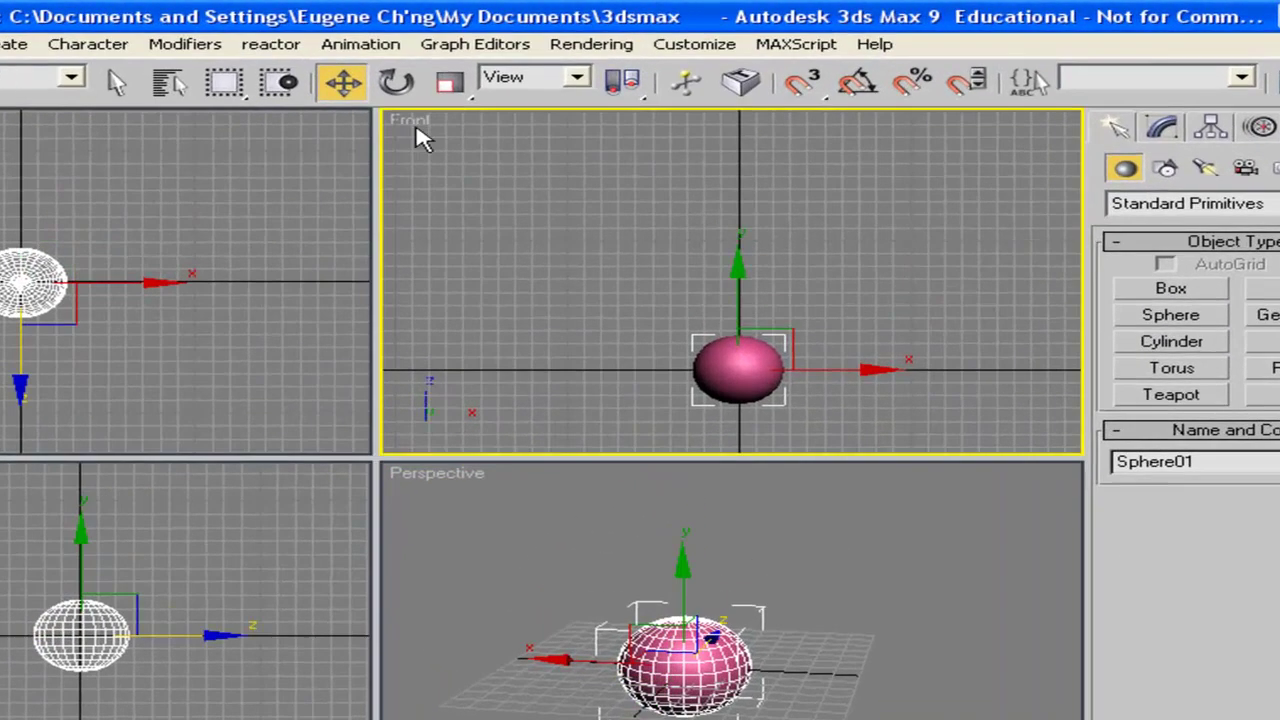
{"action": "left_click_drag", "start_coordinate": [740, 310], "coordinate": [720, 274]}
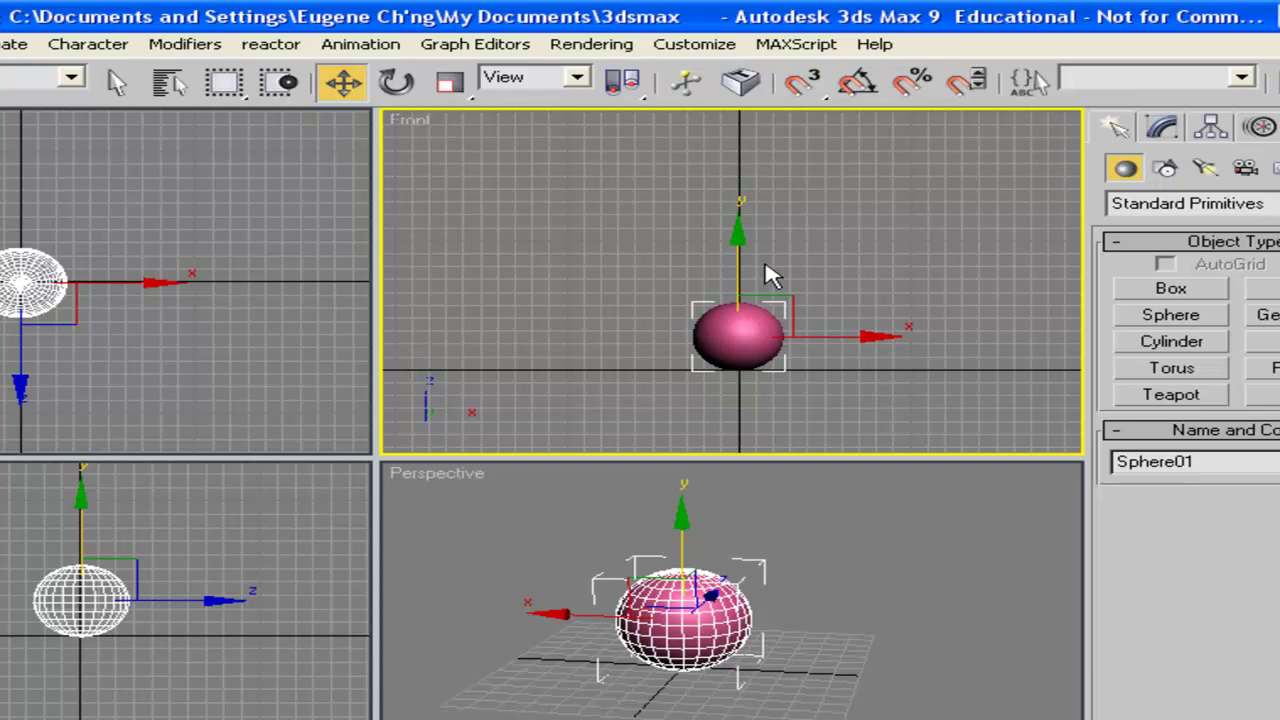
Clone the sphere directly above itself as one Copy, and delete that copy
{"action": "left_click_drag", "start_coordinate": [737, 269], "coordinate": [738, 206], "text": "shift"}
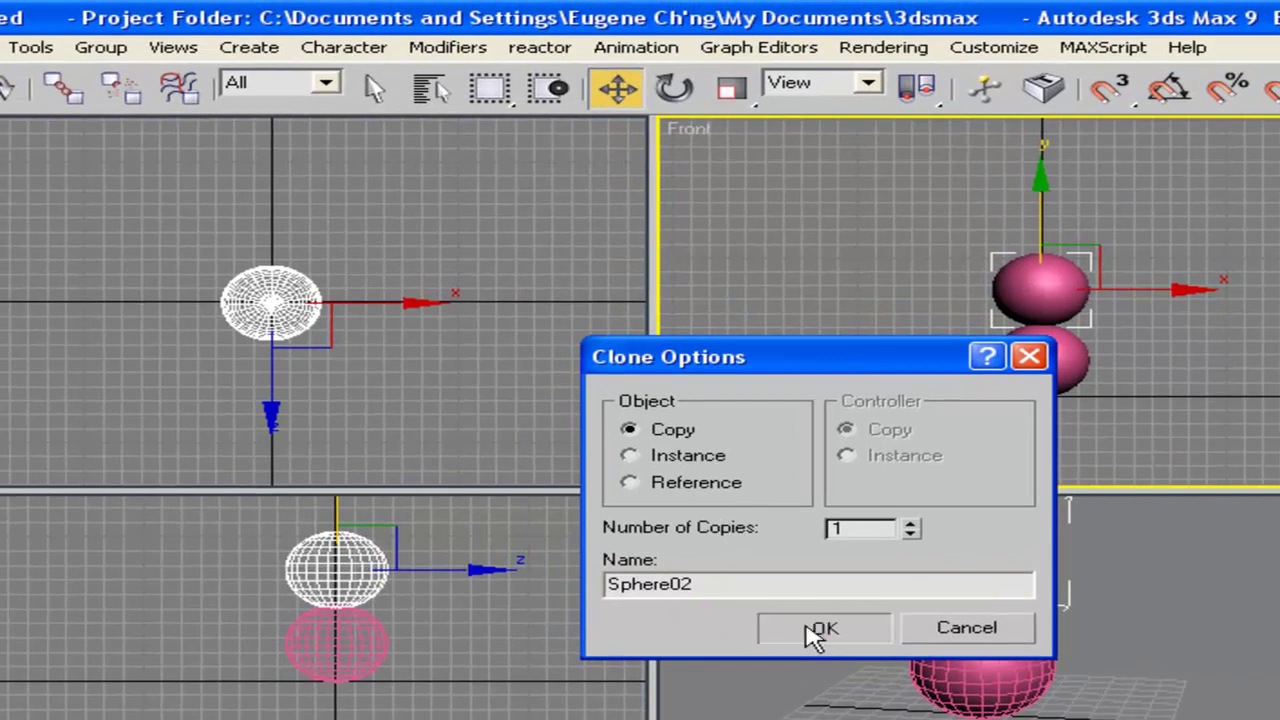
{"action": "left_click", "coordinate": [818, 632]}
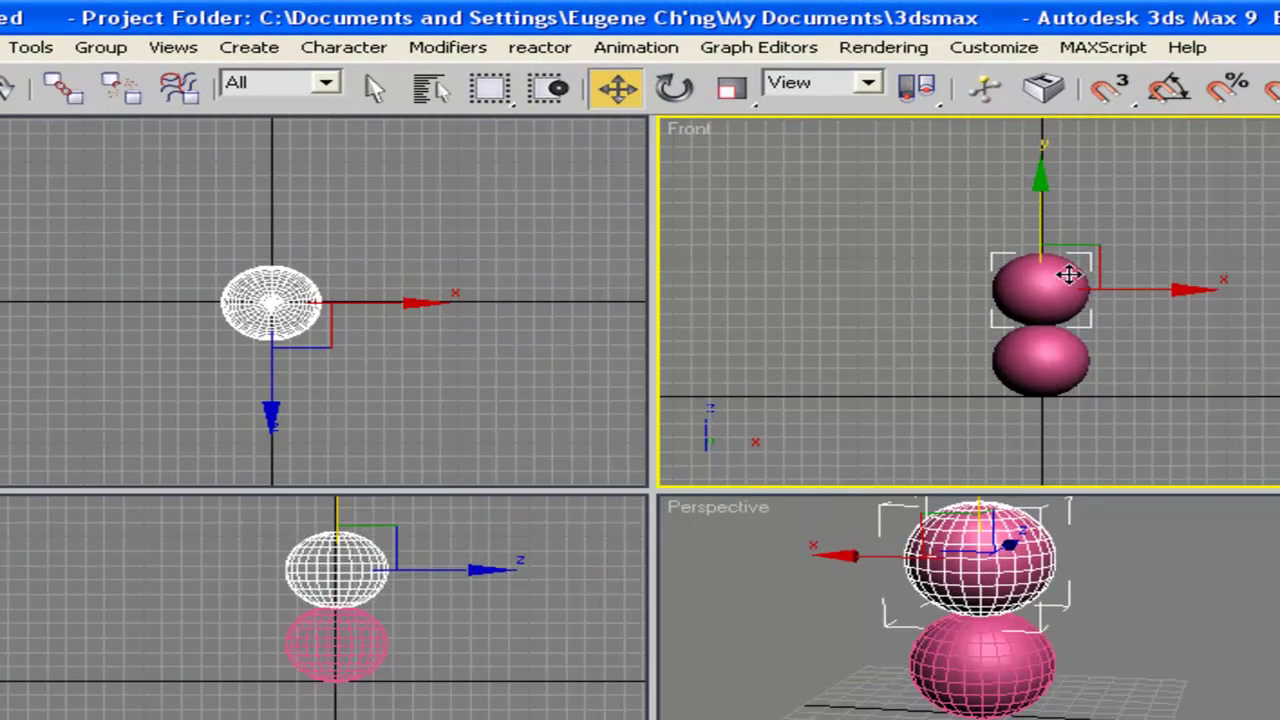
{"action": "key", "text": "Delete"}
Clone the sphere directly above the original as one Instance in the Front view
{"action": "left_click", "coordinate": [1056, 341]}
{"action": "left_click_drag", "start_coordinate": [1036, 283], "coordinate": [1036, 212], "text": "shift"}
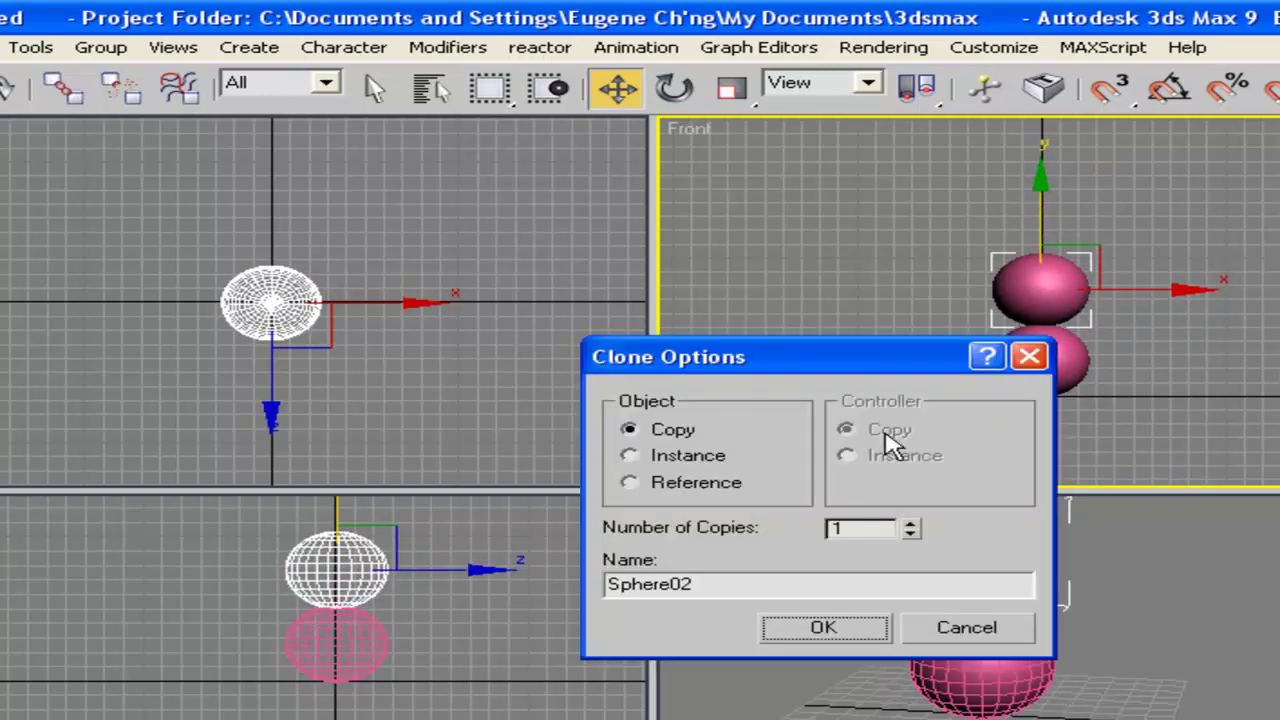
{"action": "left_click", "coordinate": [643, 464]}
{"action": "left_click", "coordinate": [823, 630]}
{"action": "left_click", "coordinate": [1145, 380]}
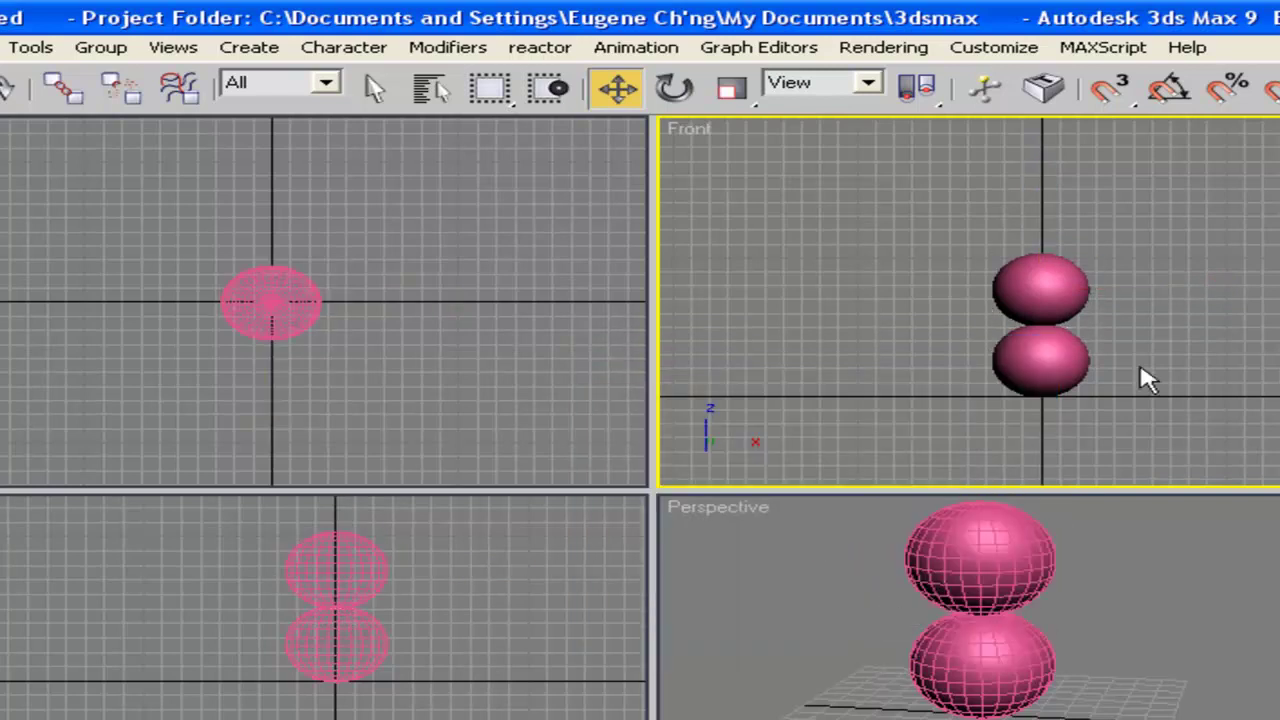
Try scaling the lower sphere to test the instance, and undo the scaling
{"action": "left_click", "coordinate": [1066, 363]}
{"action": "left_click", "coordinate": [731, 88]}
{"action": "left_click_drag", "start_coordinate": [1066, 346], "coordinate": [1066, 366]}
{"action": "key", "text": "ctrl+z"}
{"action": "left_click", "coordinate": [616, 88]}
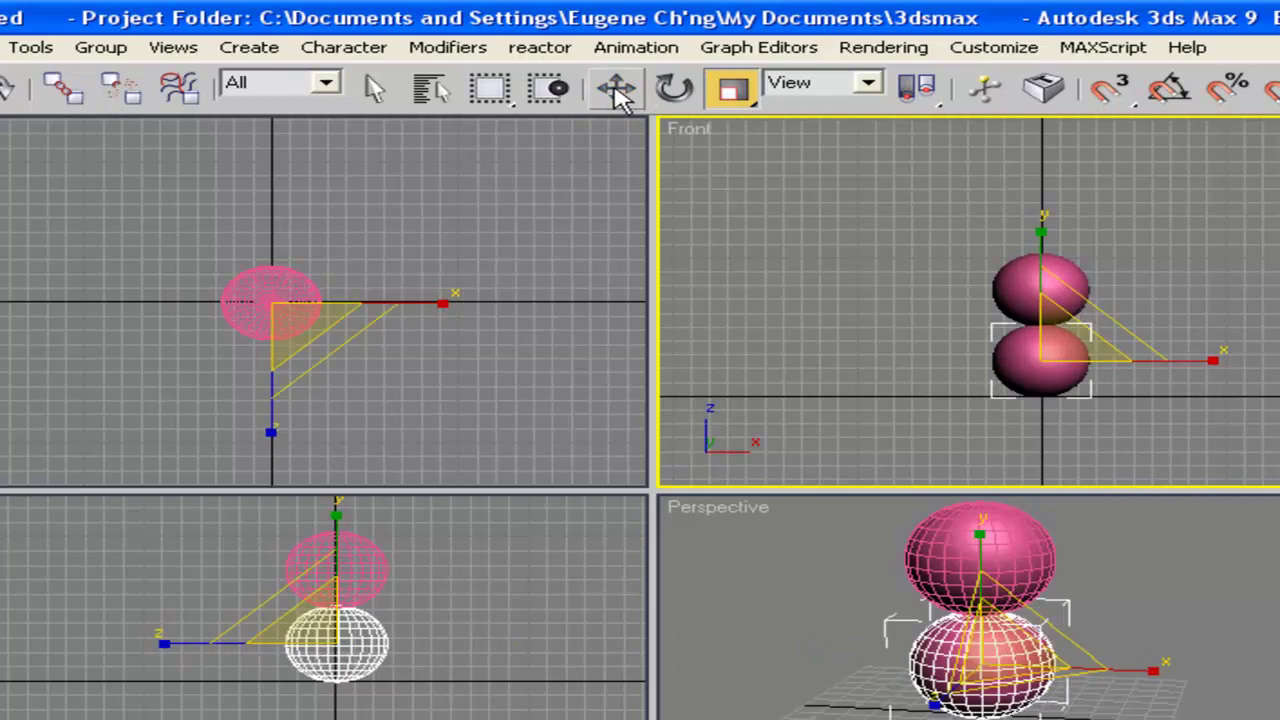
Add an Edit Poly modifier to the lower sphere
{"action": "left_click", "coordinate": [1063, 291]}
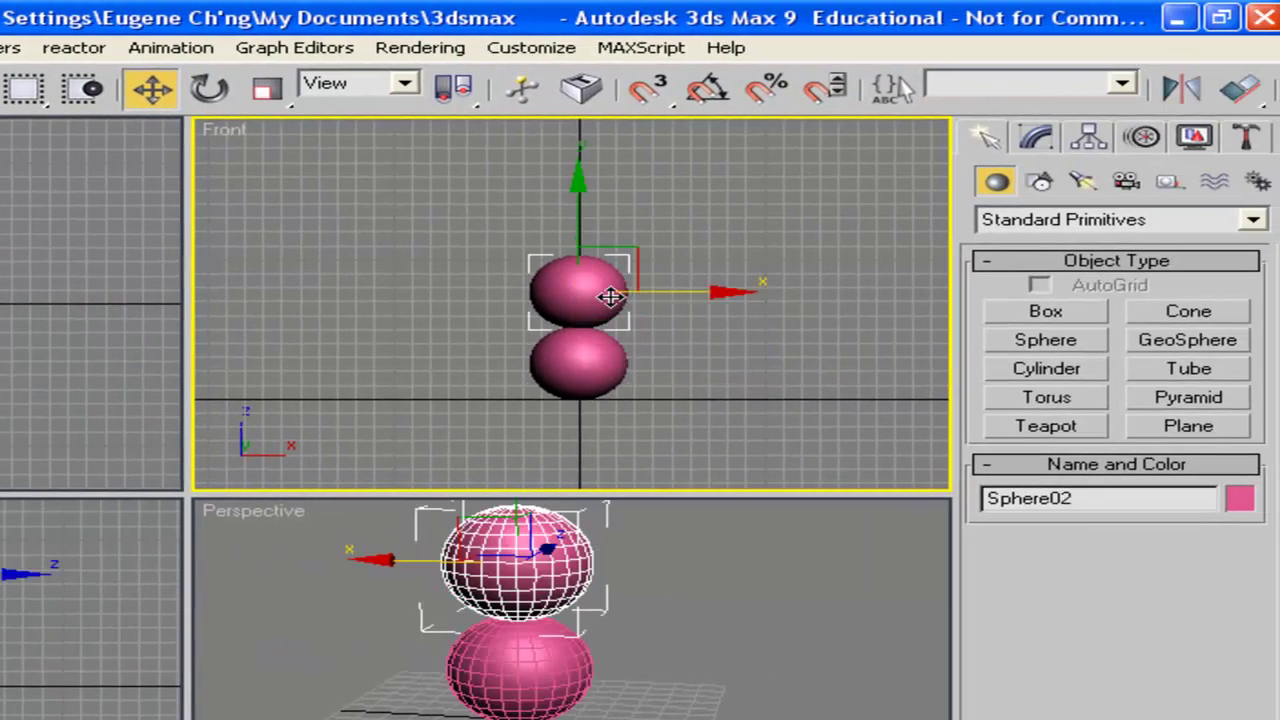
{"action": "left_click", "coordinate": [1069, 374]}
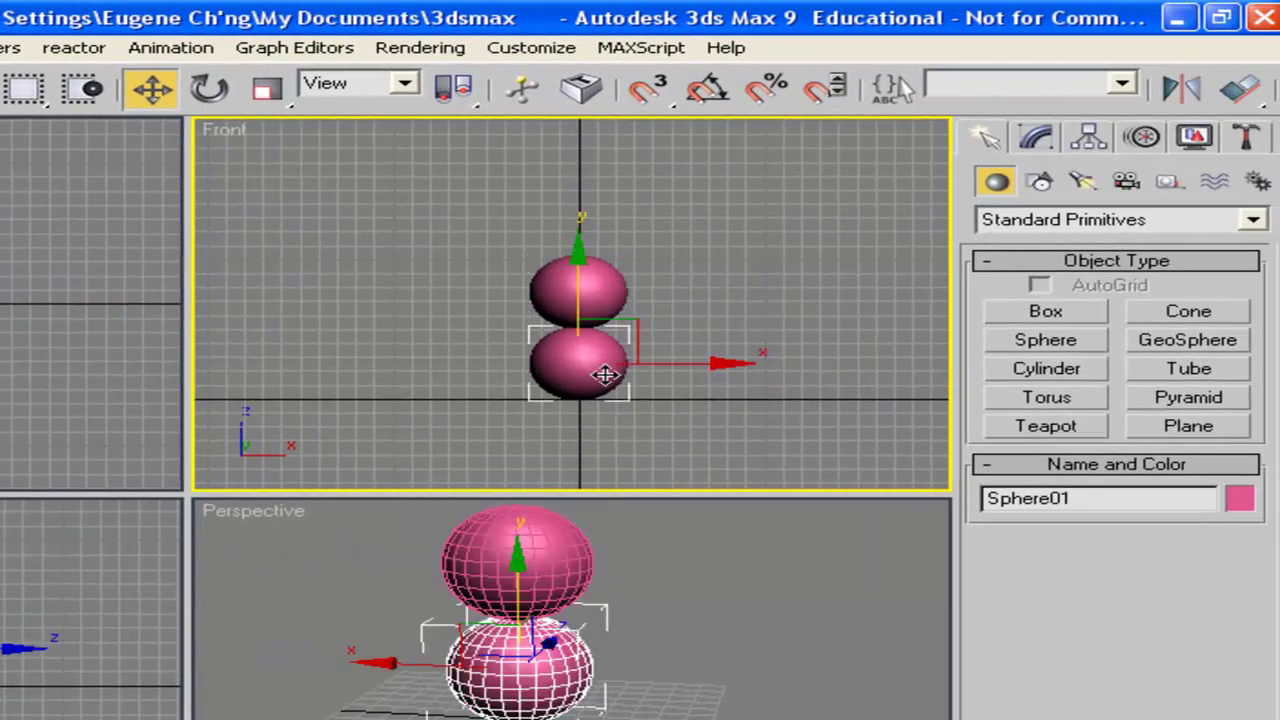
{"action": "left_click", "coordinate": [1042, 142]}
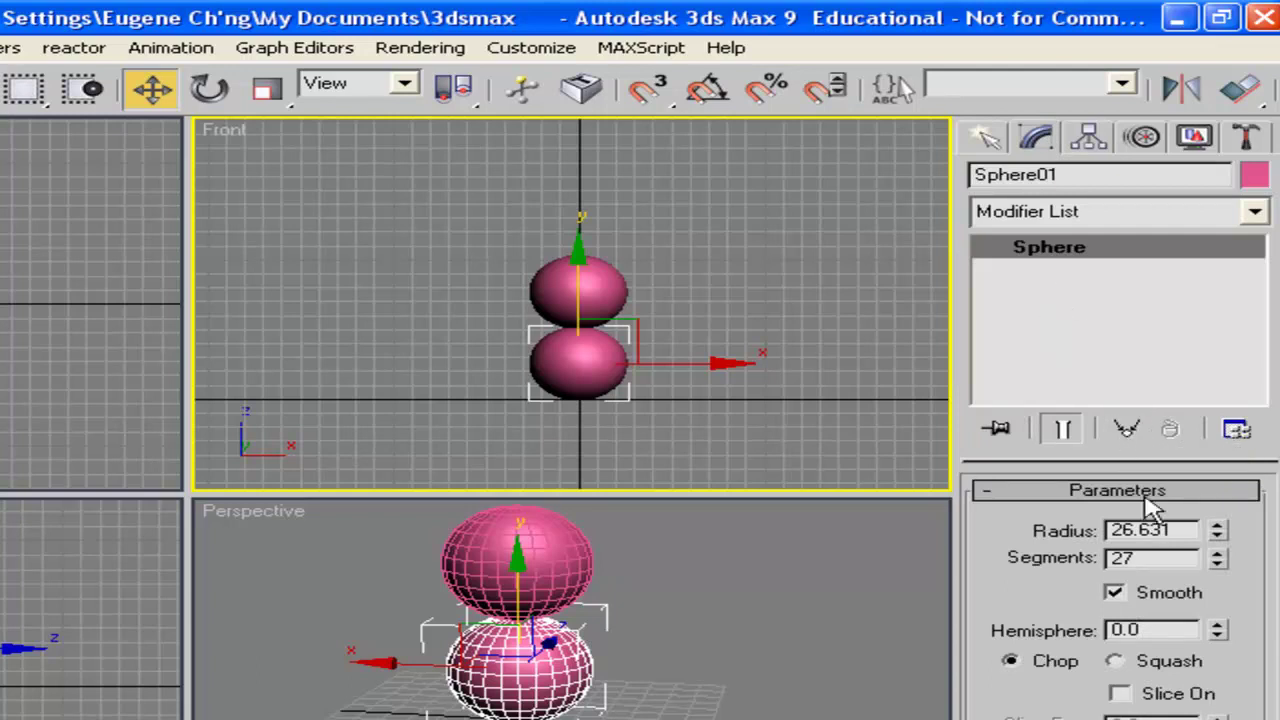
{"action": "left_click", "coordinate": [1094, 220]}
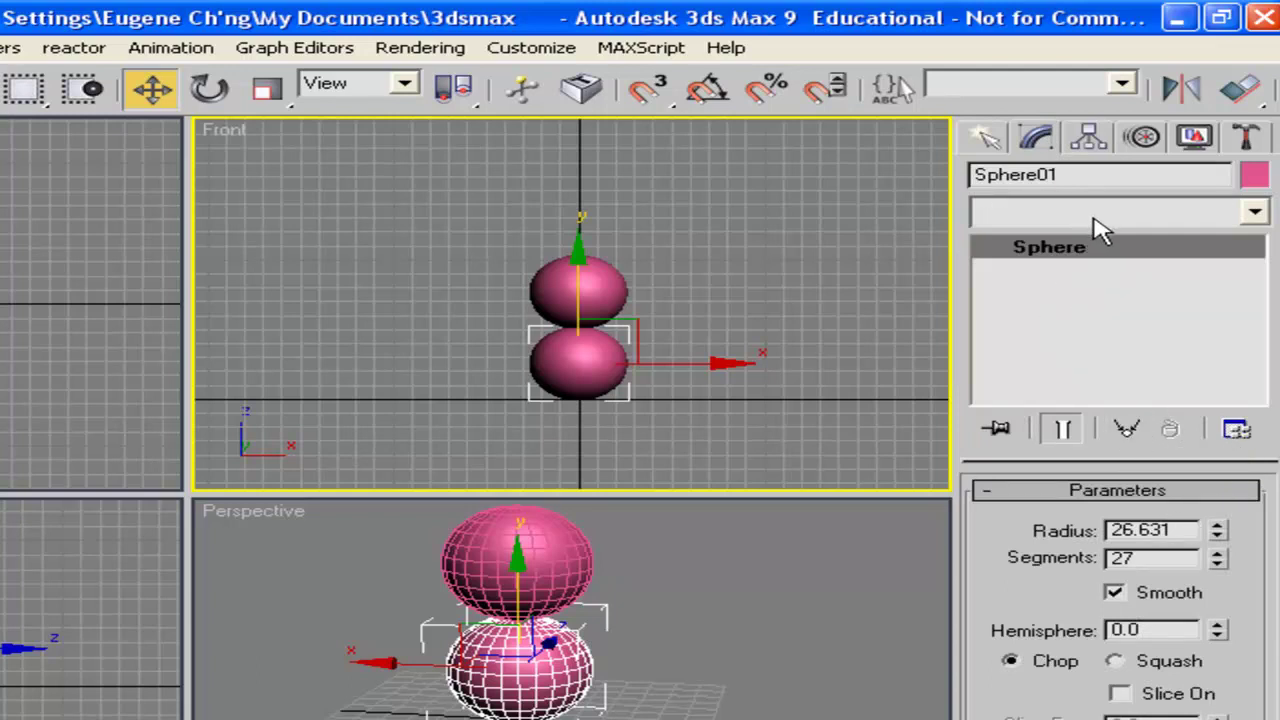
{"action": "key", "text": "e"}
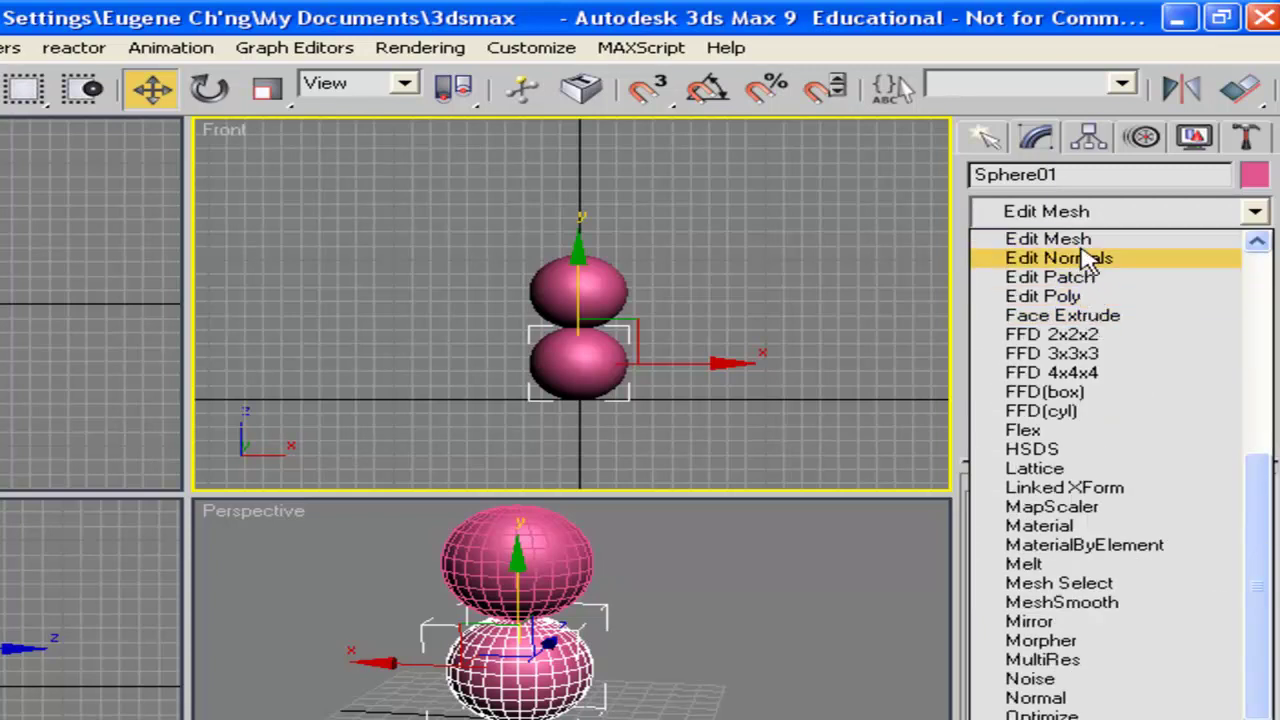
{"action": "left_click", "coordinate": [1088, 296]}
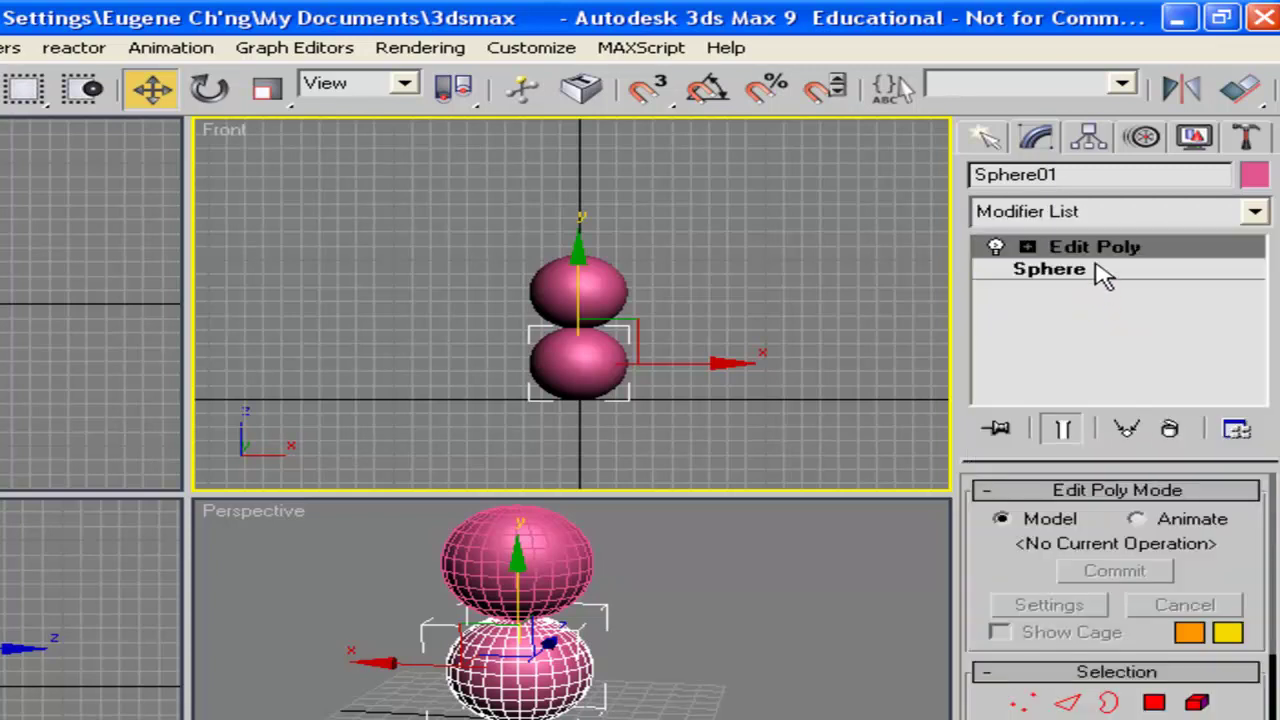
Remove the Edit Poly modifier from the upper sphere and delete that instanced sphere
{"action": "left_click", "coordinate": [597, 285]}
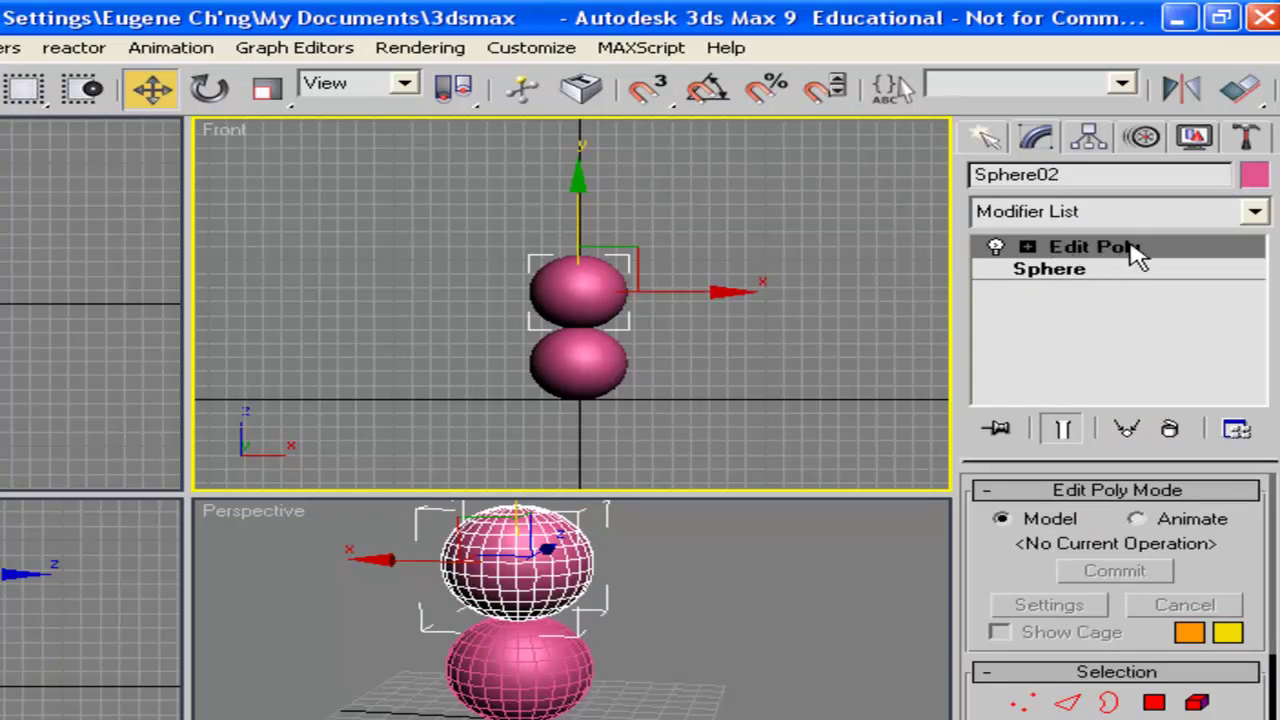
{"action": "left_click", "coordinate": [1170, 428]}
{"action": "left_click", "coordinate": [690, 339]}
{"action": "left_click", "coordinate": [599, 296]}
{"action": "key", "text": "Delete"}
Clone the remaining sphere directly above itself as one independent Copy
{"action": "left_click", "coordinate": [588, 352]}
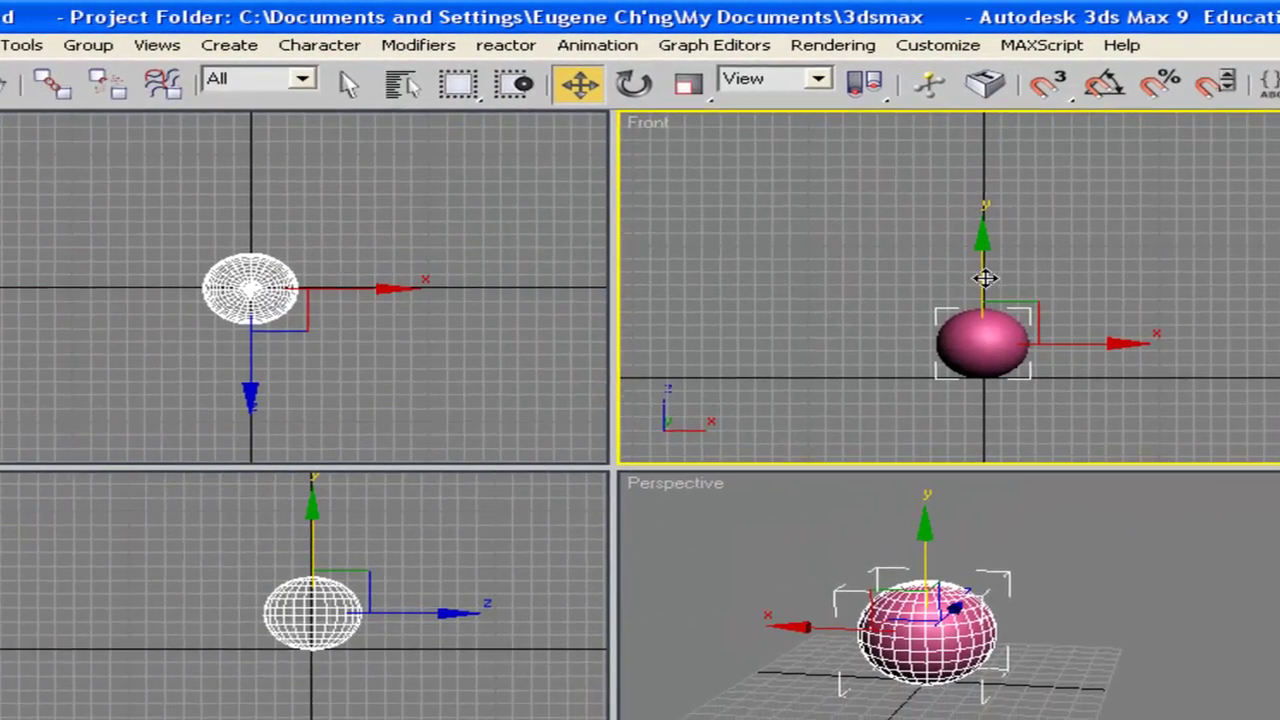
{"action": "left_click_drag", "start_coordinate": [985, 278], "coordinate": [984, 214], "text": "shift"}
{"action": "left_click", "coordinate": [650, 412]}
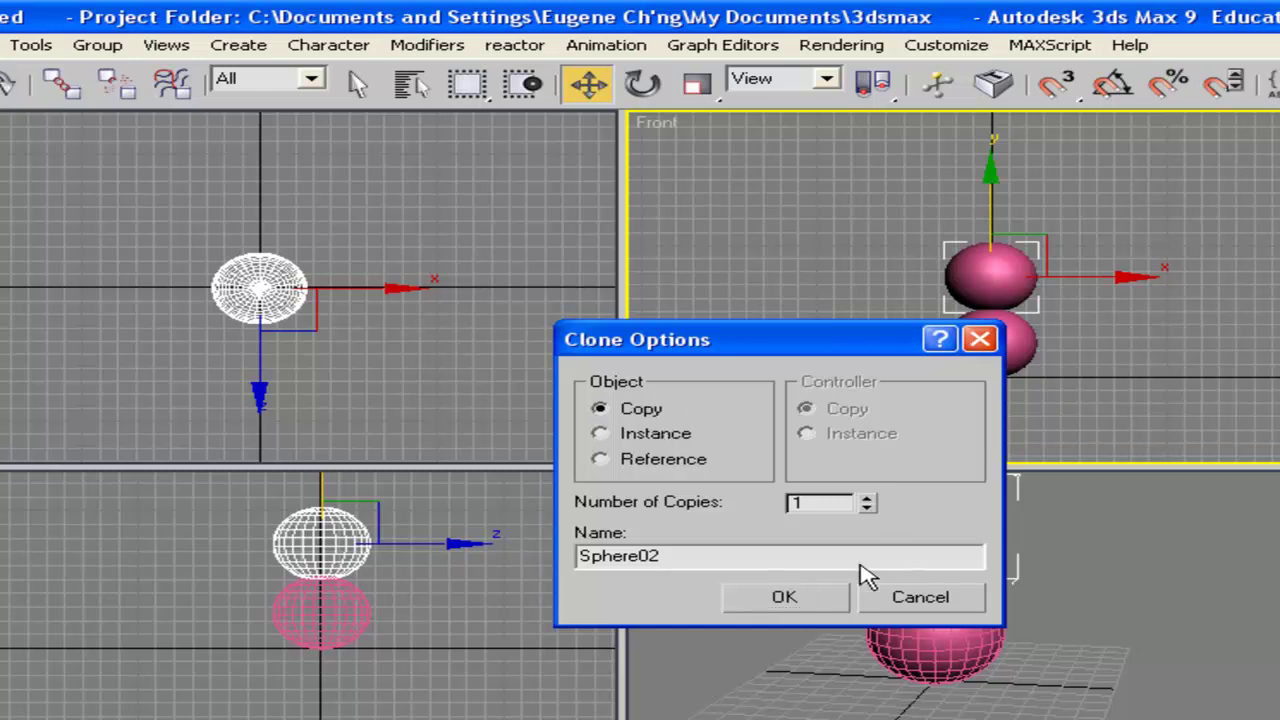
{"action": "left_click", "coordinate": [832, 600]}
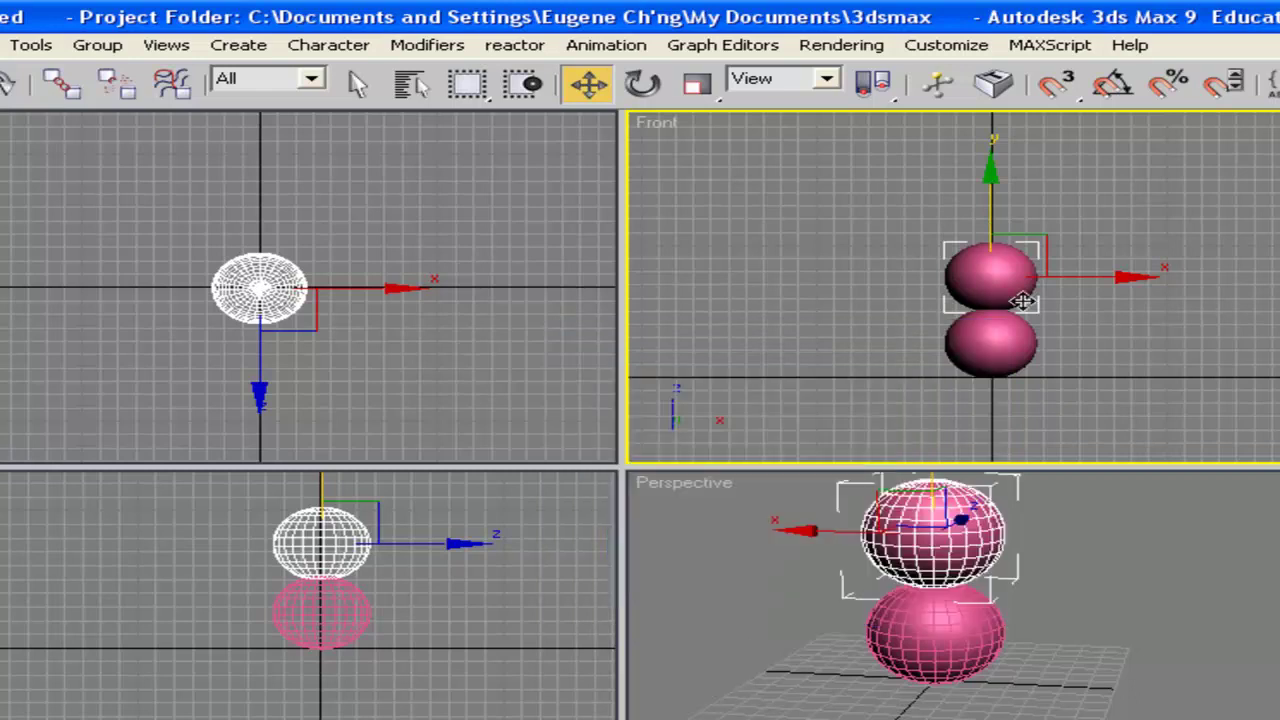
Scale the upper sphere down uniformly and lower it until it sits on the bottom sphere
{"action": "left_click", "coordinate": [697, 84]}
{"action": "left_click_drag", "start_coordinate": [1010, 266], "coordinate": [1010, 280]}
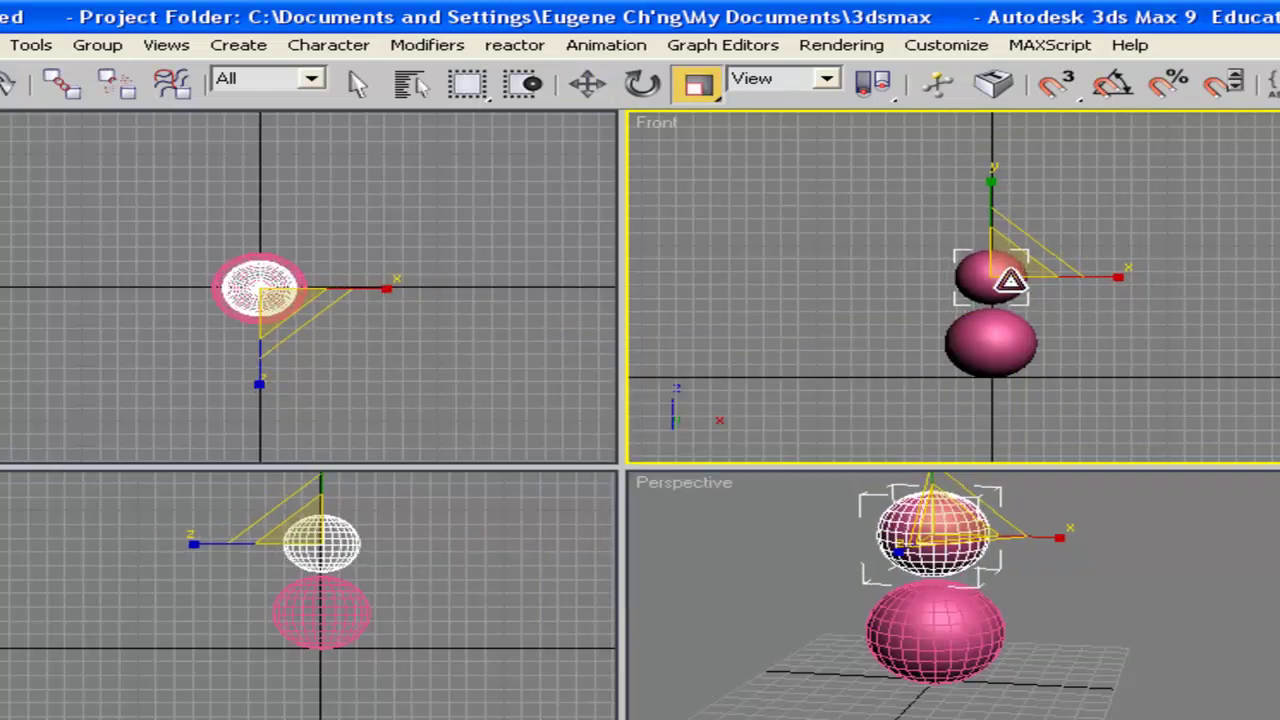
{"action": "left_click", "coordinate": [596, 94]}
{"action": "left_click_drag", "start_coordinate": [987, 189], "coordinate": [987, 205]}
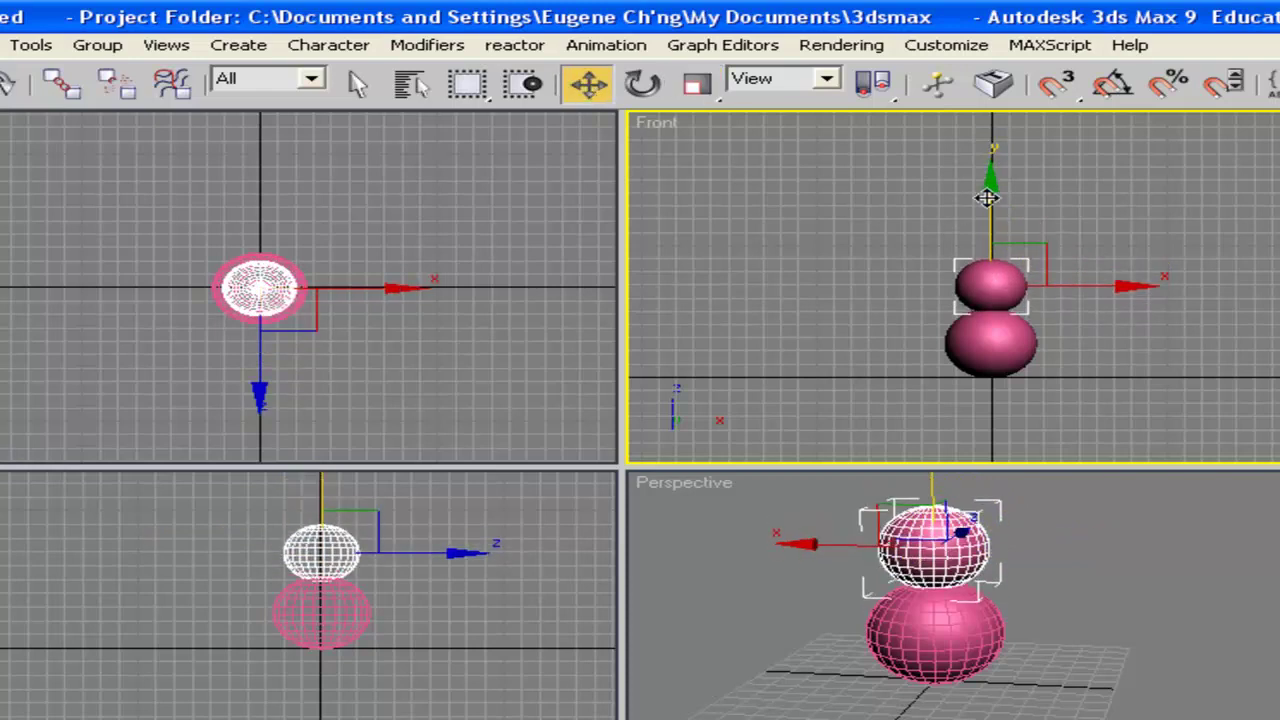
Select both spheres and set their object color to white
{"action": "left_click_drag", "start_coordinate": [1183, 200], "coordinate": [895, 400]}
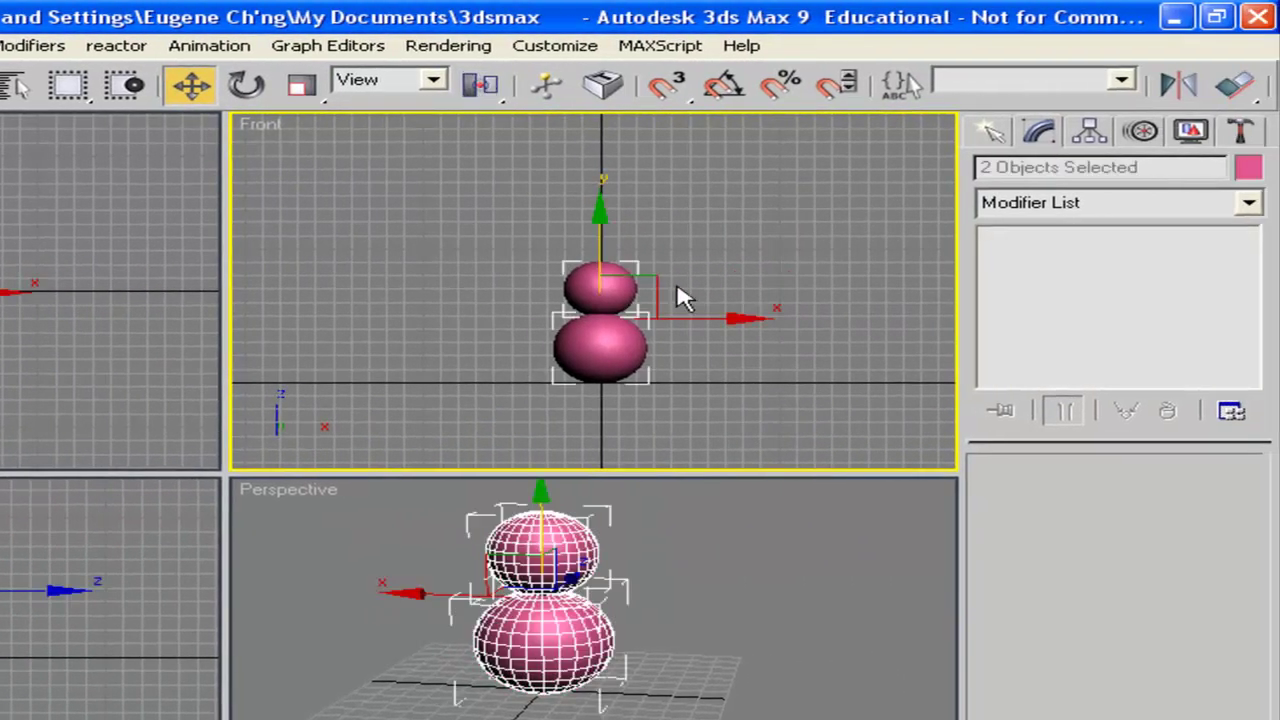
{"action": "left_click", "coordinate": [1248, 170]}
{"action": "left_click", "coordinate": [694, 552]}
{"action": "left_click", "coordinate": [588, 637]}
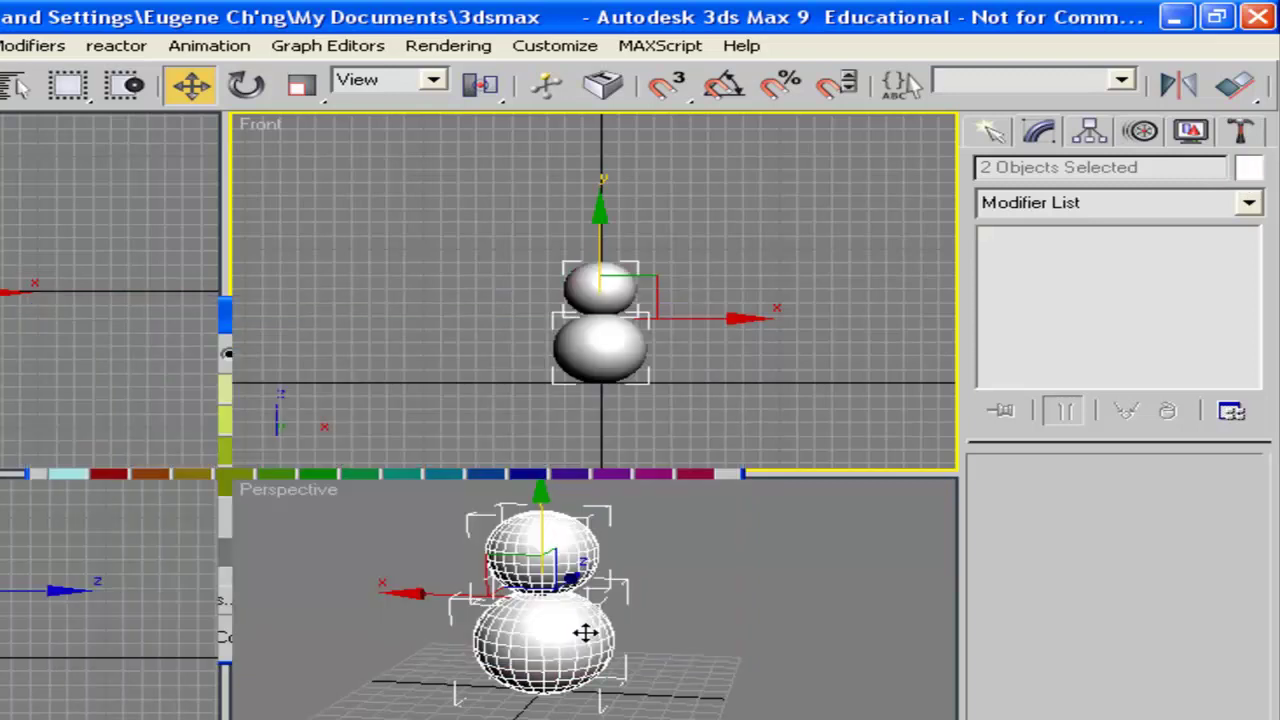
Orbit the Front viewport around the two spheres and restore it to the Front view
{"action": "middle_click_drag", "start_coordinate": [615, 313], "coordinate": [480, 246], "text": "alt"}
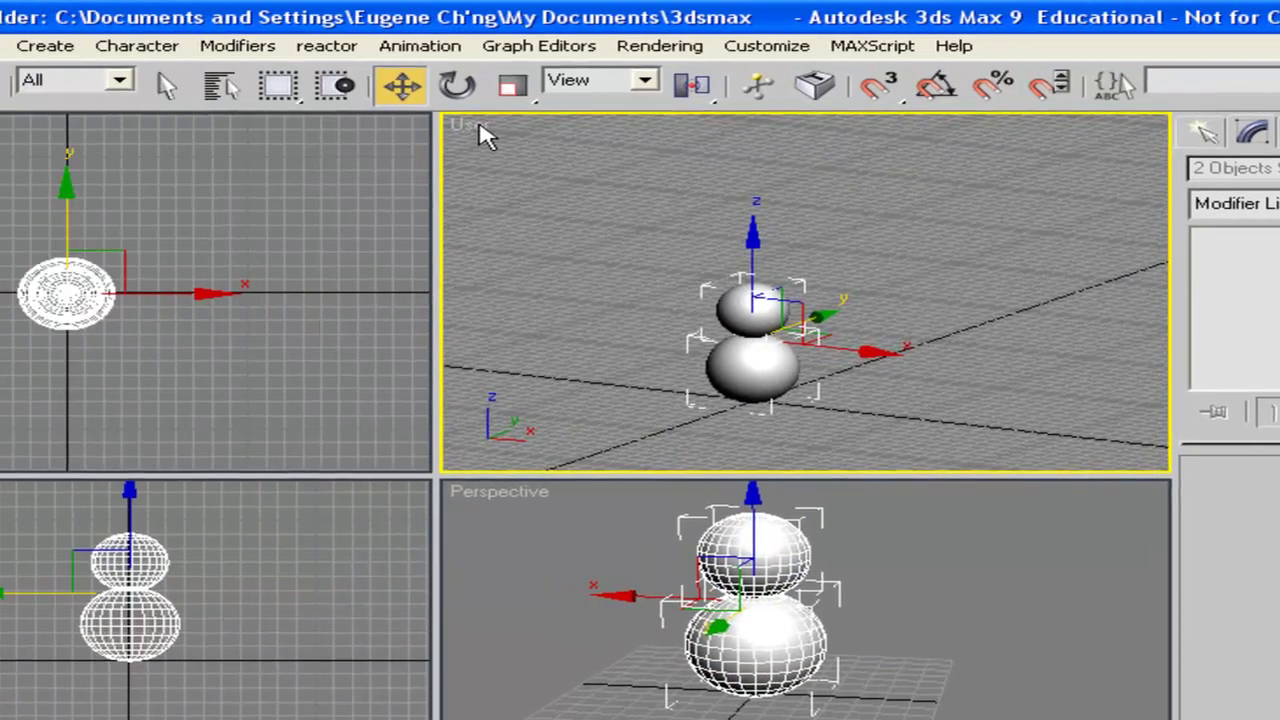
{"action": "right_click", "coordinate": [480, 130]}
{"action": "mouse_move", "coordinate": [519, 137]}
{"action": "left_click", "coordinate": [800, 182]}
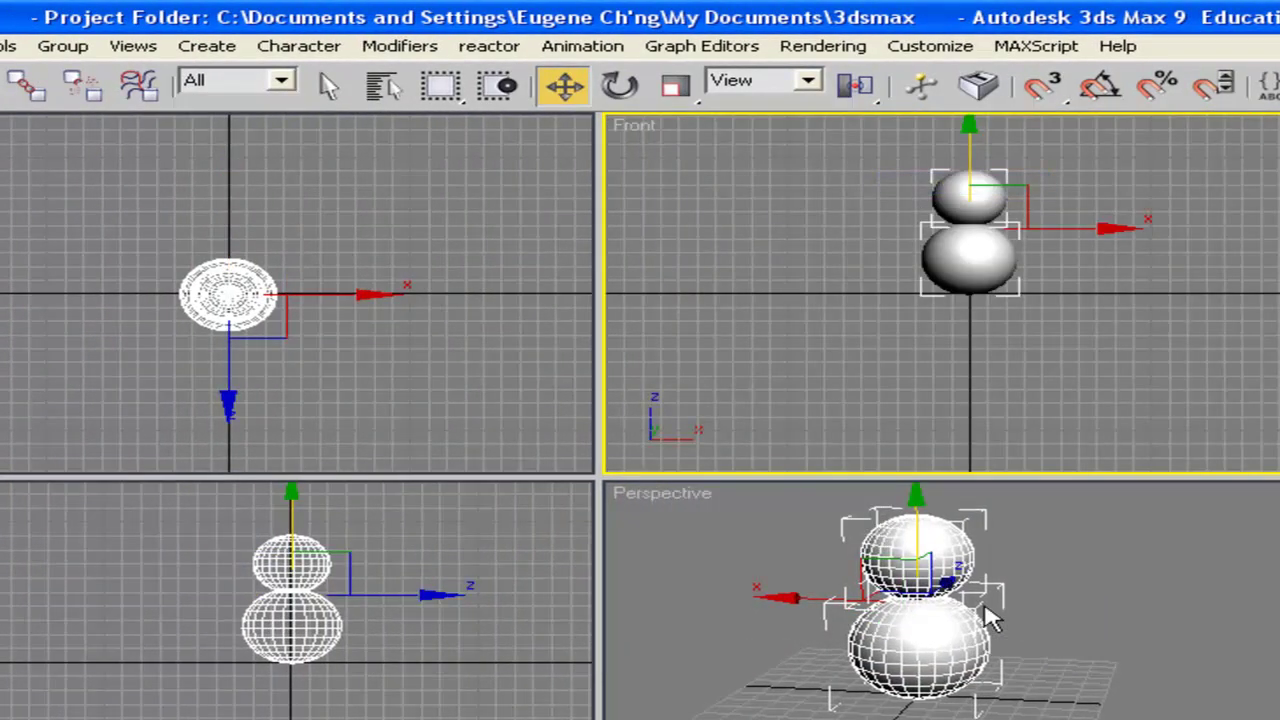
Scale the upper sphere down slightly more and lower it back onto the bottom sphere
{"action": "right_click", "coordinate": [994, 618]}
{"action": "middle_click_drag", "start_coordinate": [1155, 618], "coordinate": [972, 605], "text": "alt"}
{"action": "scroll", "coordinate": [967, 597], "scroll_direction": "up", "scroll_amount": 3}
{"action": "middle_click_drag", "start_coordinate": [920, 564], "coordinate": [950, 521], "text": "alt"}
{"action": "scroll", "coordinate": [1030, 255], "scroll_direction": "up", "scroll_amount": 3}
{"action": "left_click", "coordinate": [945, 235]}
{"action": "left_click", "coordinate": [676, 95]}
{"action": "left_click_drag", "start_coordinate": [956, 226], "coordinate": [958, 240]}
{"action": "left_click", "coordinate": [575, 97]}
{"action": "left_click_drag", "start_coordinate": [943, 175], "coordinate": [940, 177]}
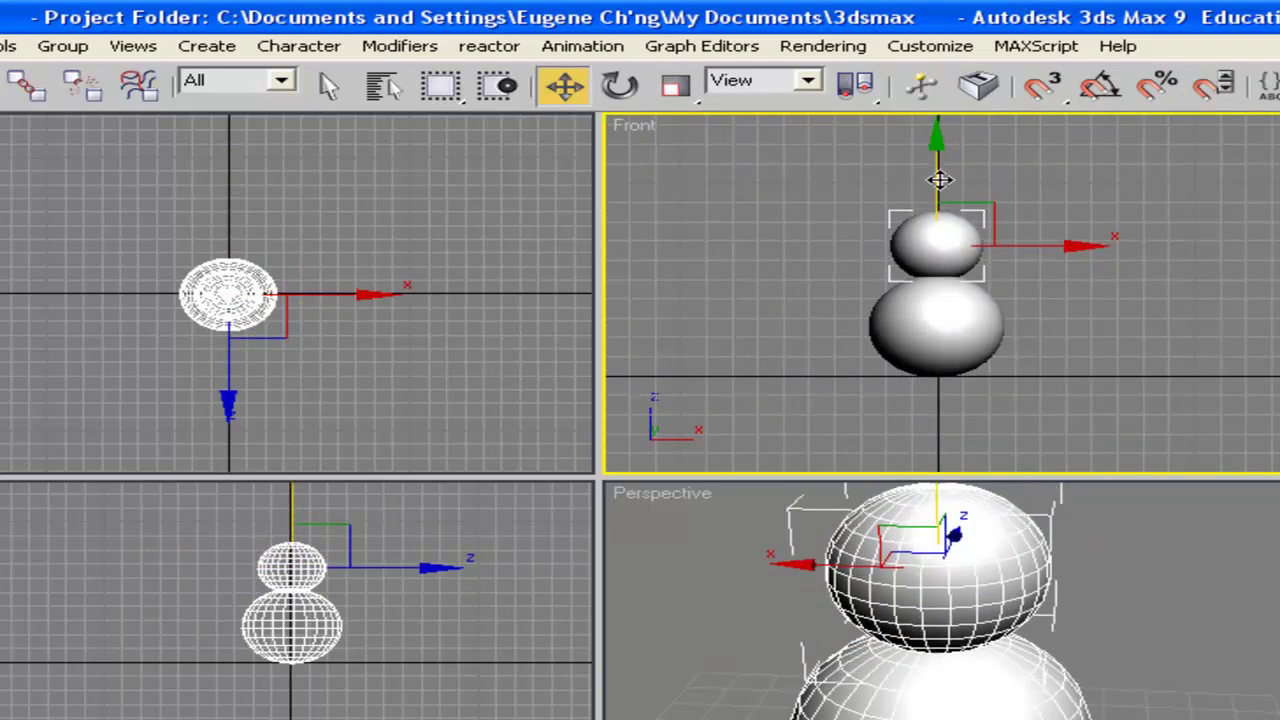
Look at the stacked spheres from an angle and set the viewport back to the Front view
{"action": "middle_click_drag", "start_coordinate": [1023, 297], "coordinate": [770, 185], "text": "alt"}
{"action": "right_click", "coordinate": [634, 125]}
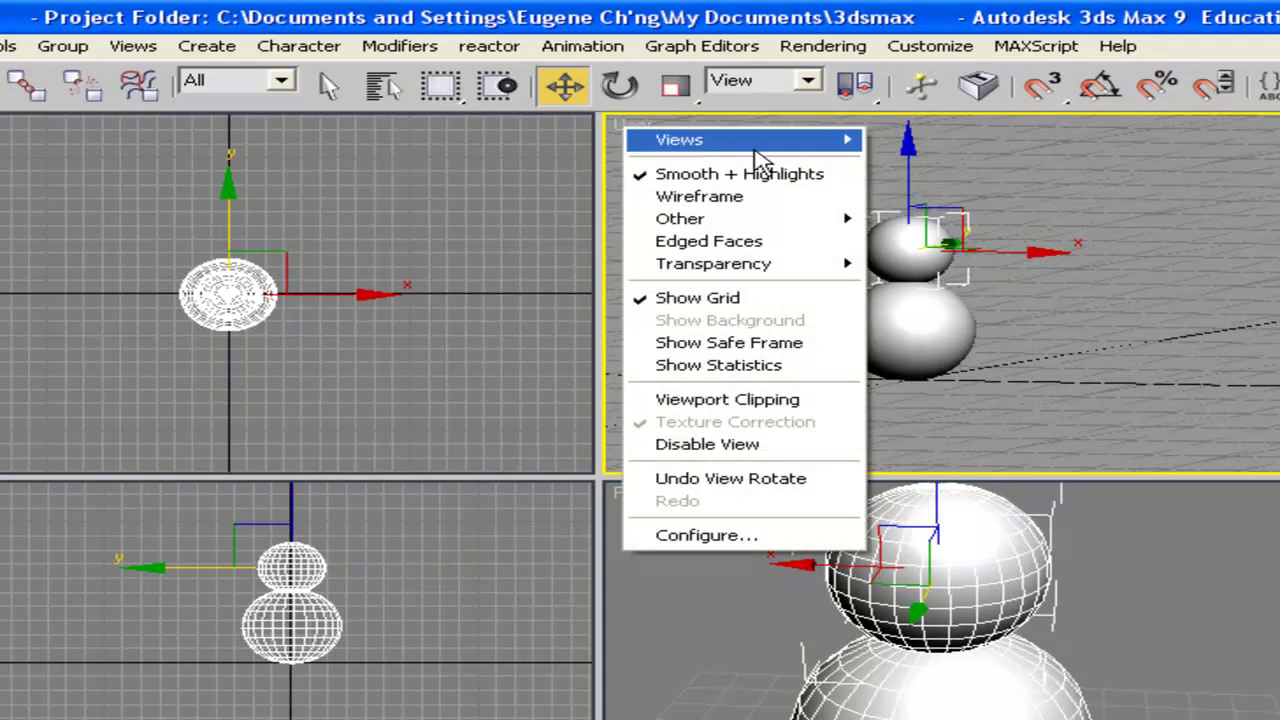
{"action": "mouse_move", "coordinate": [700, 137]}
{"action": "left_click", "coordinate": [943, 186]}
Create a small sphere with a radius of about 2.8 beside the head in the Front viewport
{"action": "middle_click_drag", "start_coordinate": [1011, 517], "coordinate": [1075, 630]}
{"action": "scroll", "coordinate": [1066, 627], "scroll_direction": "down", "scroll_amount": 2}
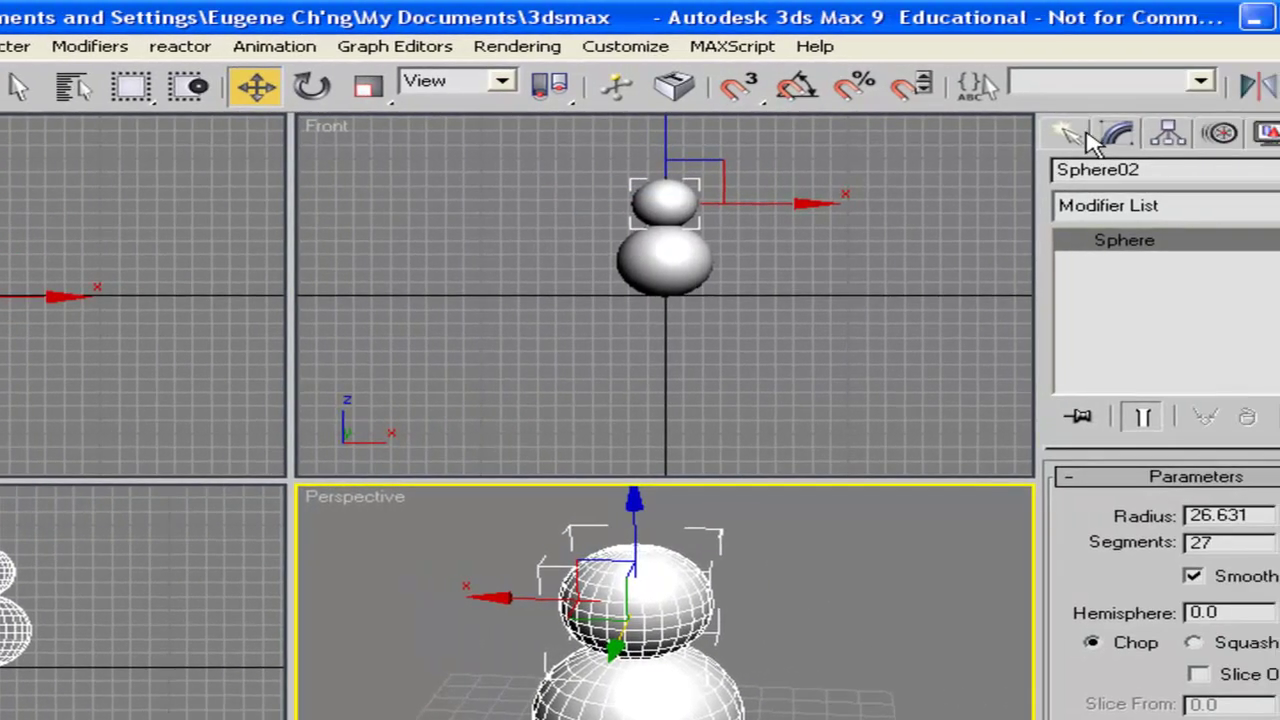
{"action": "left_click", "coordinate": [1078, 136]}
{"action": "left_click", "coordinate": [1127, 333]}
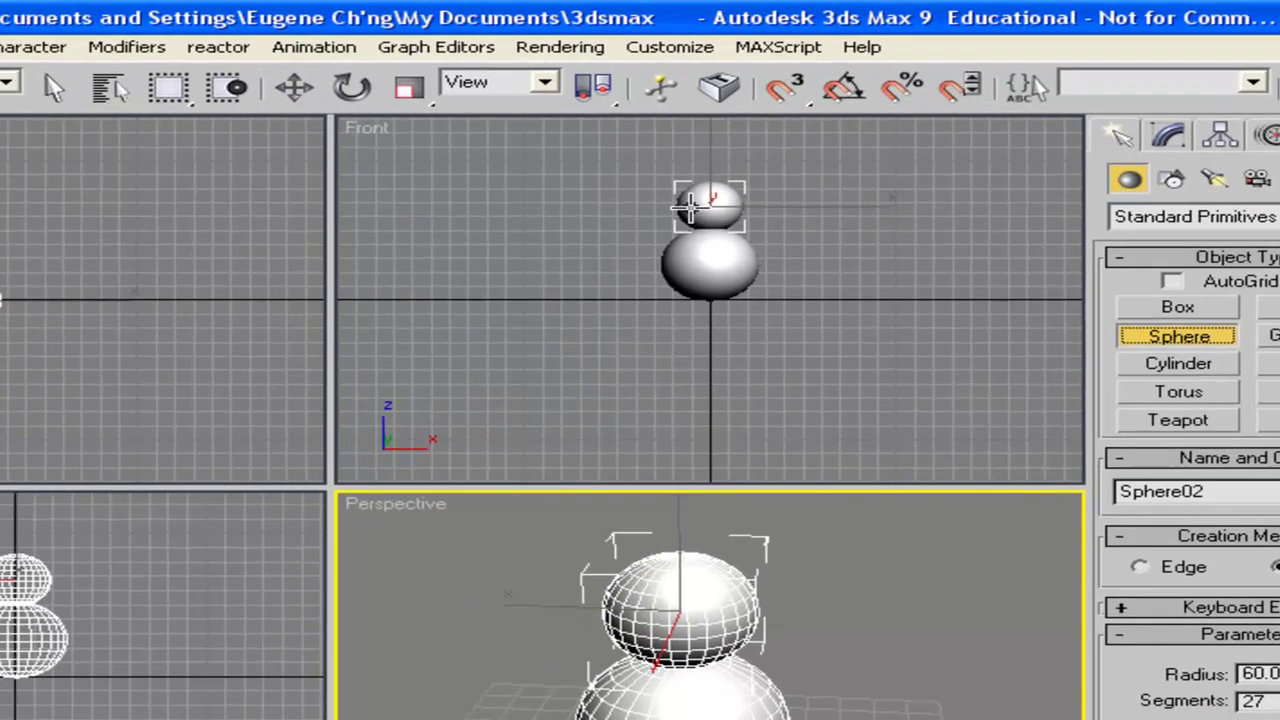
{"action": "scroll", "coordinate": [665, 200], "scroll_direction": "up", "scroll_amount": 5}
{"action": "scroll", "coordinate": [1097, 277], "scroll_direction": "up", "scroll_amount": 3}
{"action": "middle_click_drag", "start_coordinate": [1080, 338], "coordinate": [1146, 334]}
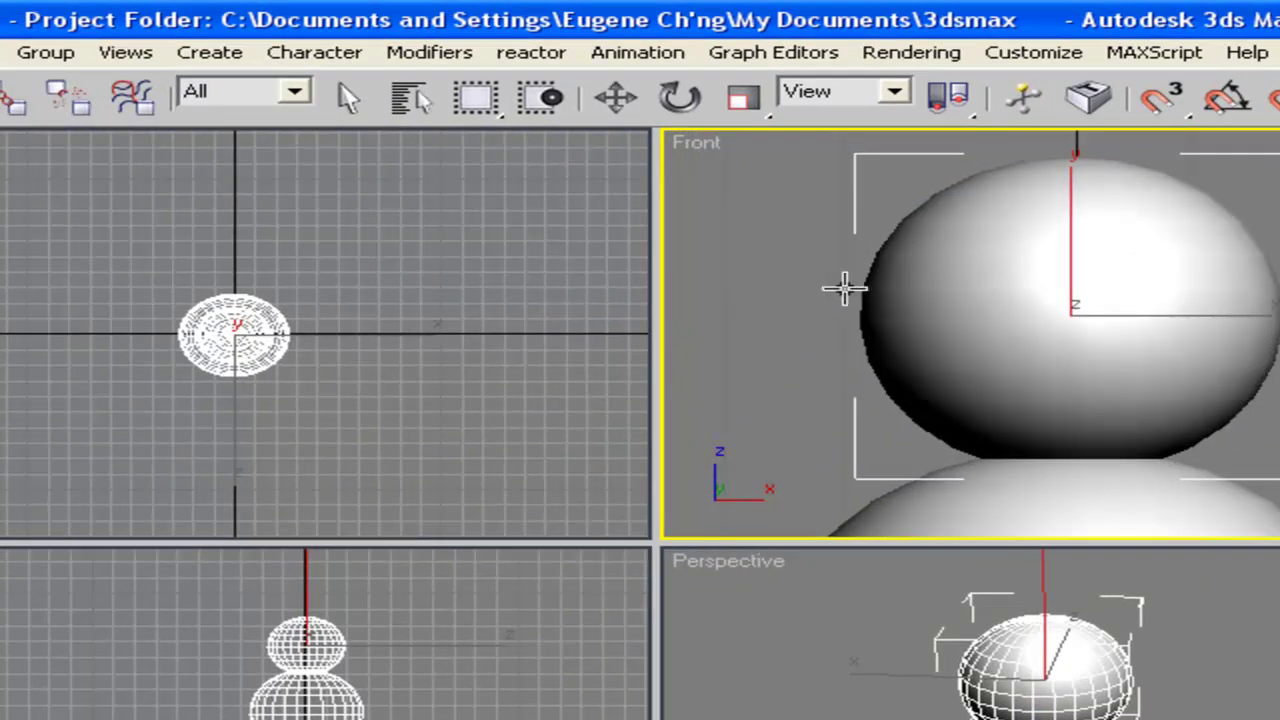
{"action": "left_click_drag", "start_coordinate": [793, 286], "coordinate": [810, 302]}
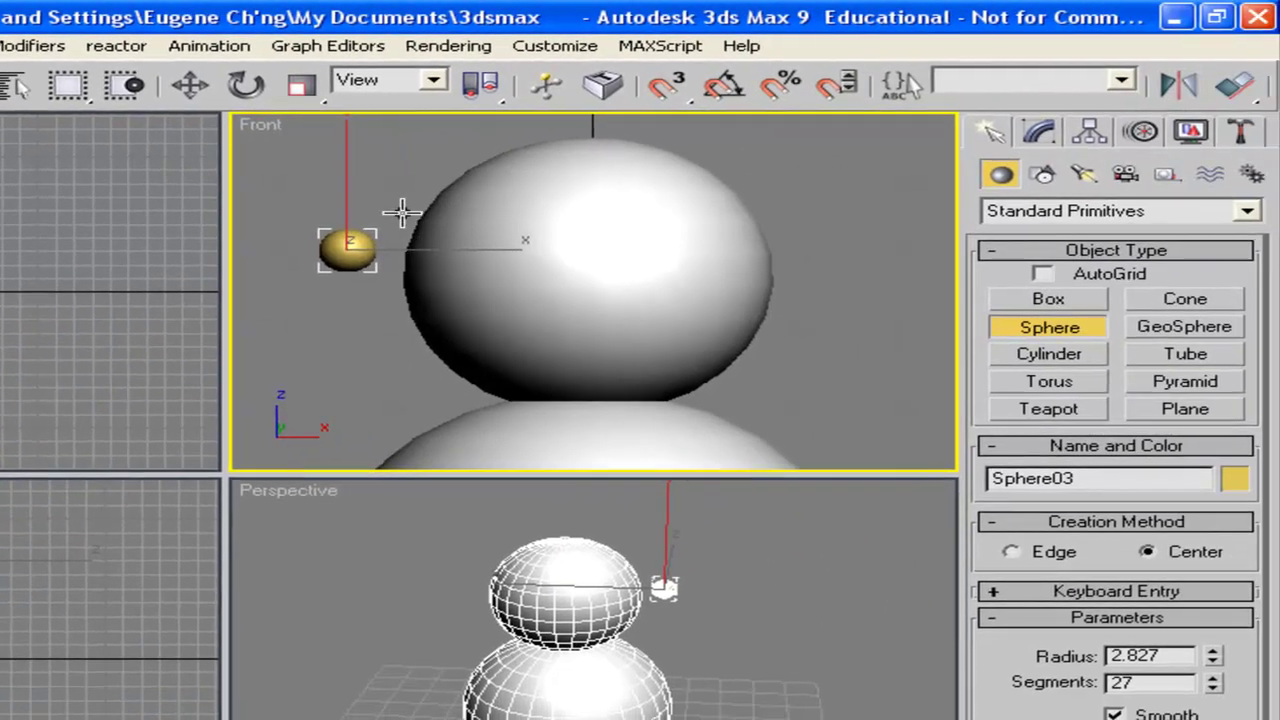
Set the small sphere's object color to black
{"action": "left_click", "coordinate": [190, 85]}
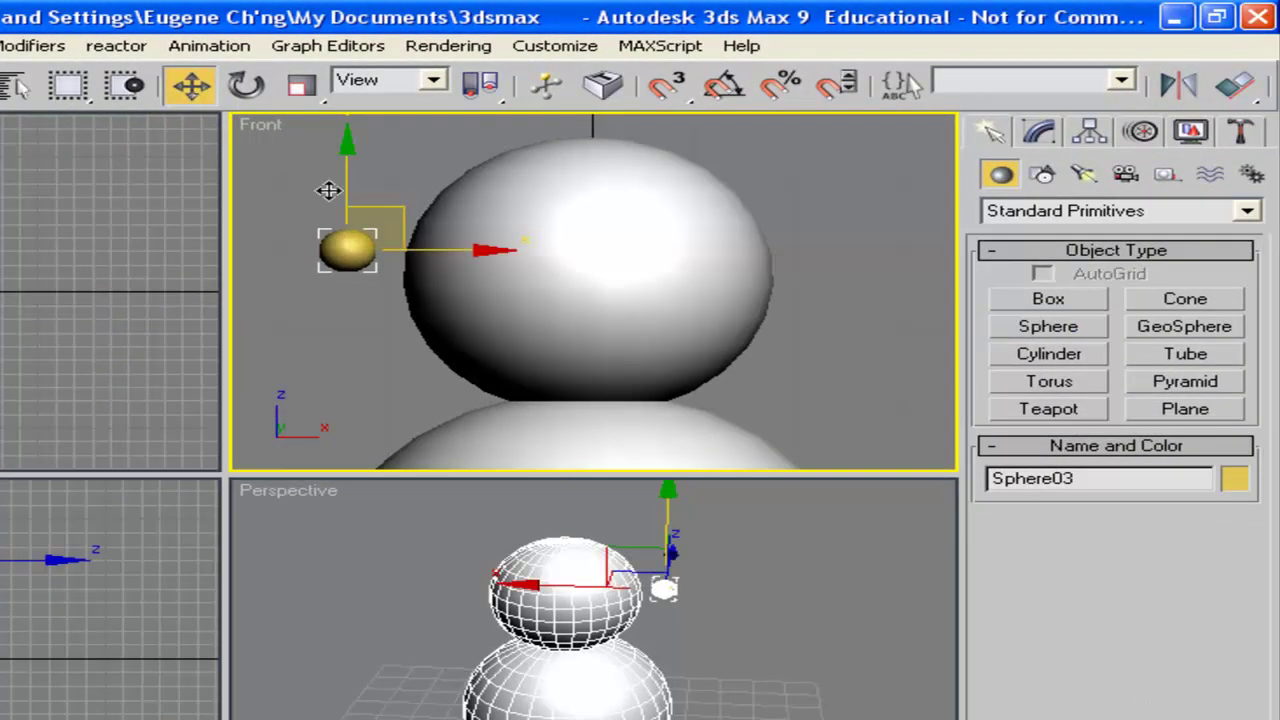
{"action": "left_click", "coordinate": [1234, 479]}
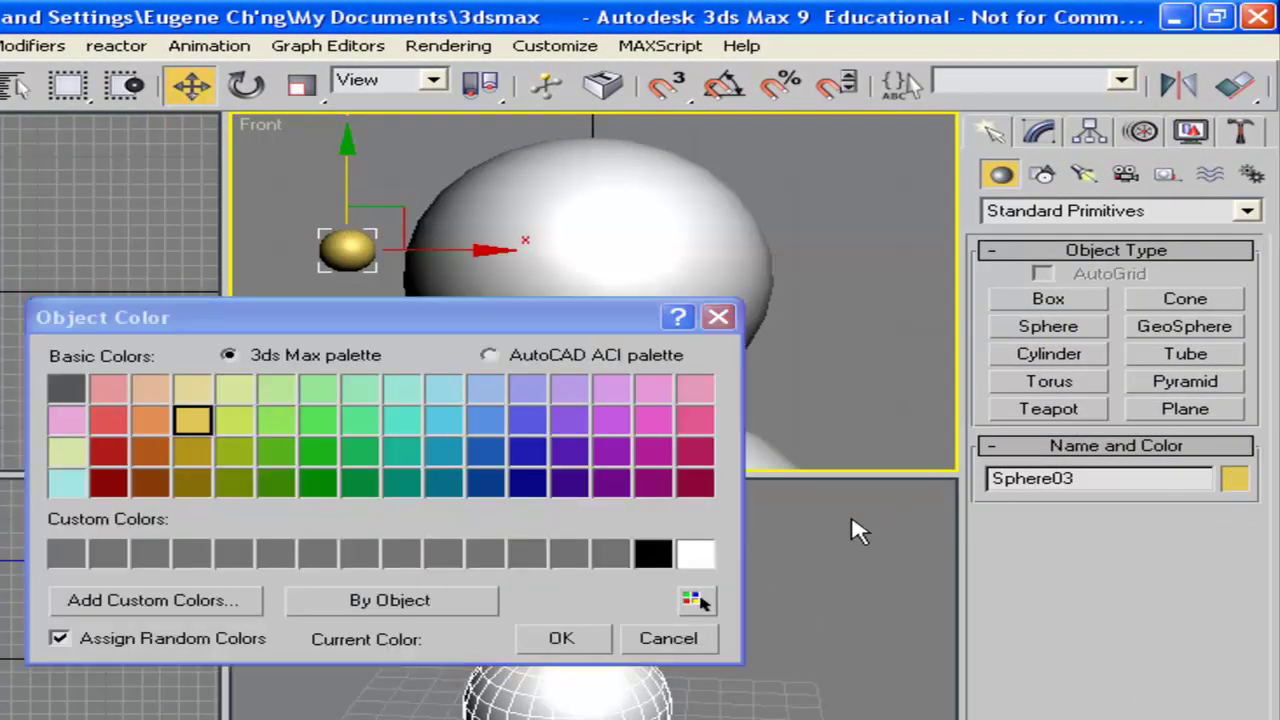
{"action": "left_click", "coordinate": [652, 556]}
{"action": "left_click", "coordinate": [592, 638]}
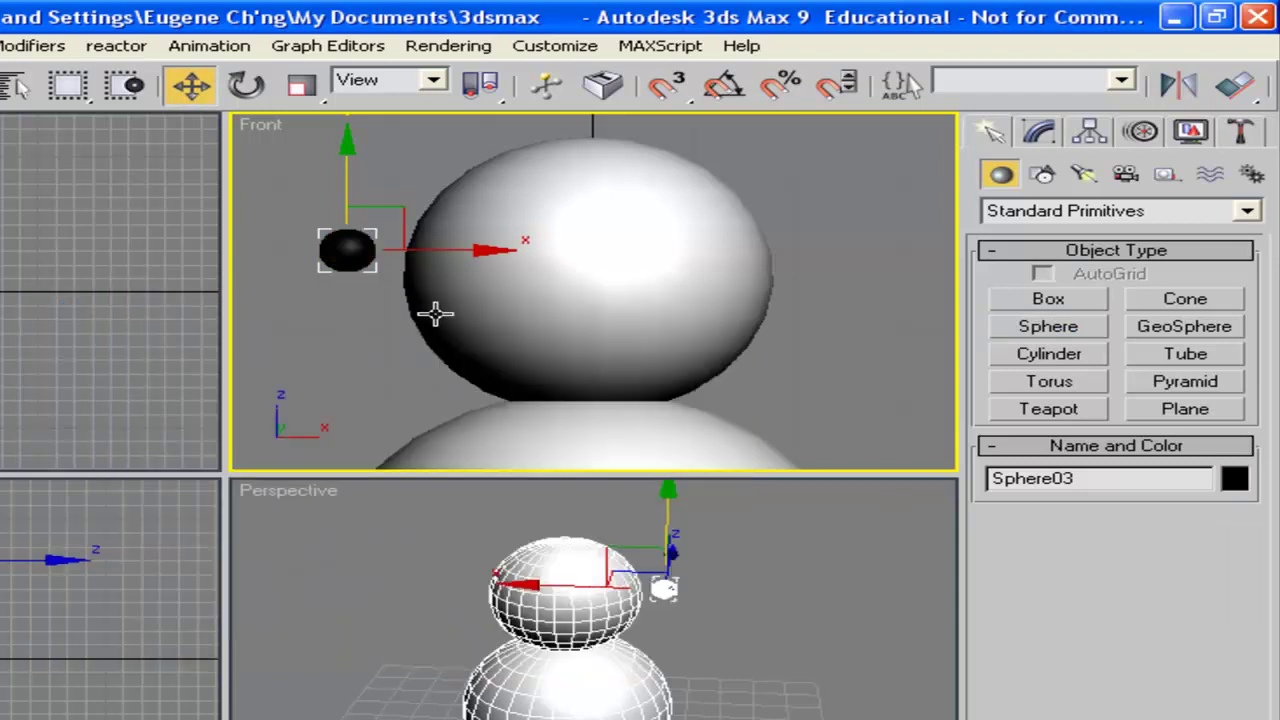
Move the black sphere across onto the head and forward to the face surface as the first eye
{"action": "left_click_drag", "start_coordinate": [430, 252], "coordinate": [607, 253]}
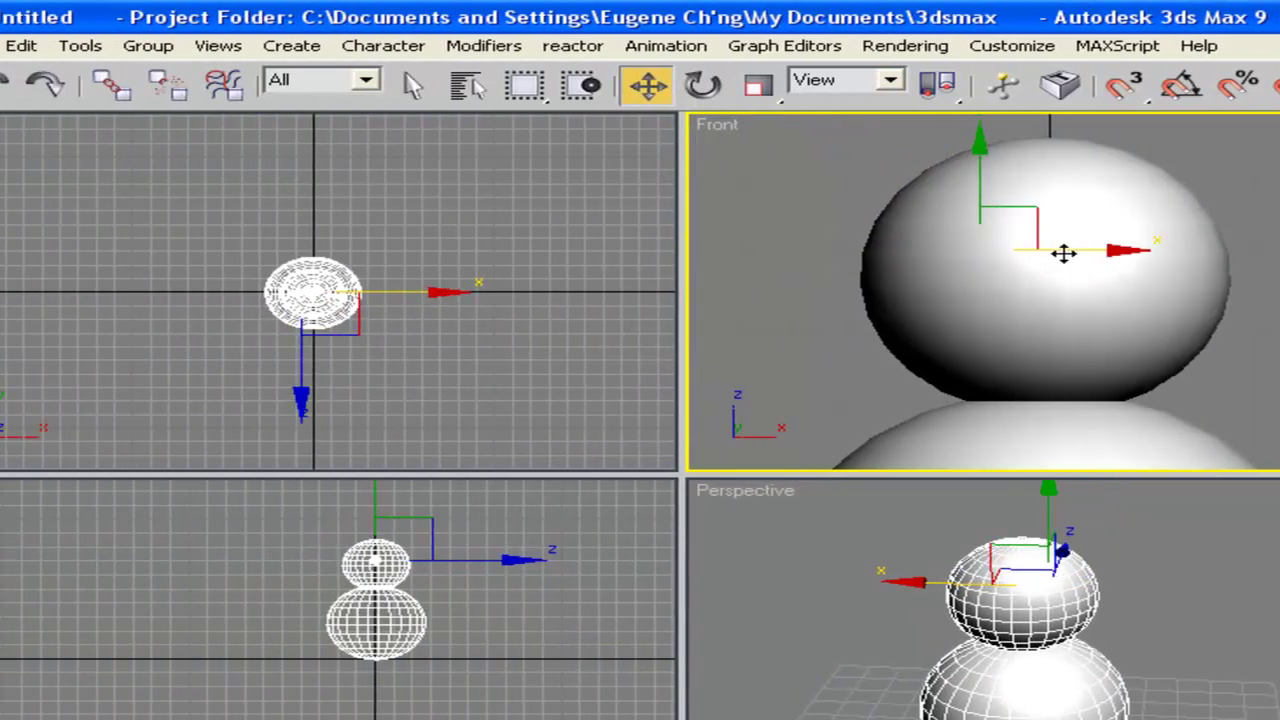
{"action": "left_click", "coordinate": [385, 293]}
{"action": "mouse_move", "coordinate": [301, 221]}
{"action": "left_mouse_down"}
{"action": "mouse_move", "coordinate": [304, 249]}
{"action": "mouse_move", "coordinate": [301, 150]}
{"action": "mouse_move", "coordinate": [305, 250]}
{"action": "mouse_move", "coordinate": [306, 218]}
{"action": "left_mouse_up"}
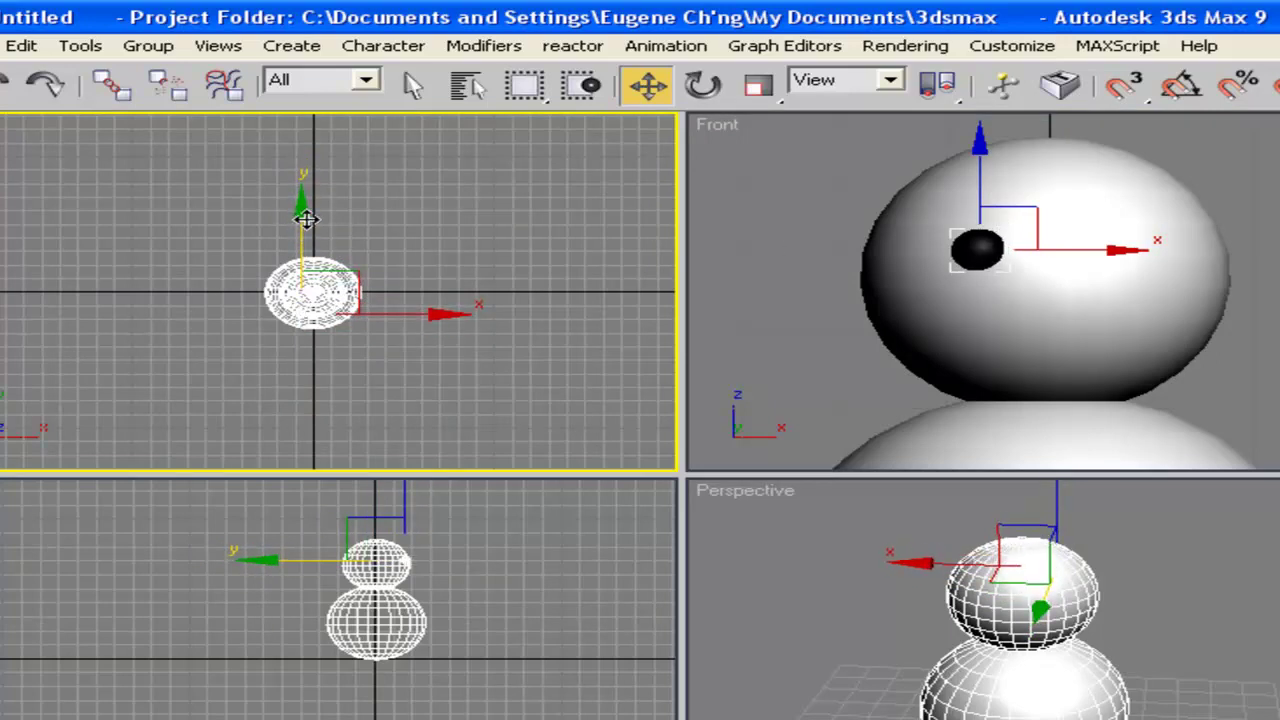
Clone the eye sideways along X in the Front viewport as a single Copy named Sphere04
{"action": "left_click", "coordinate": [1090, 240]}
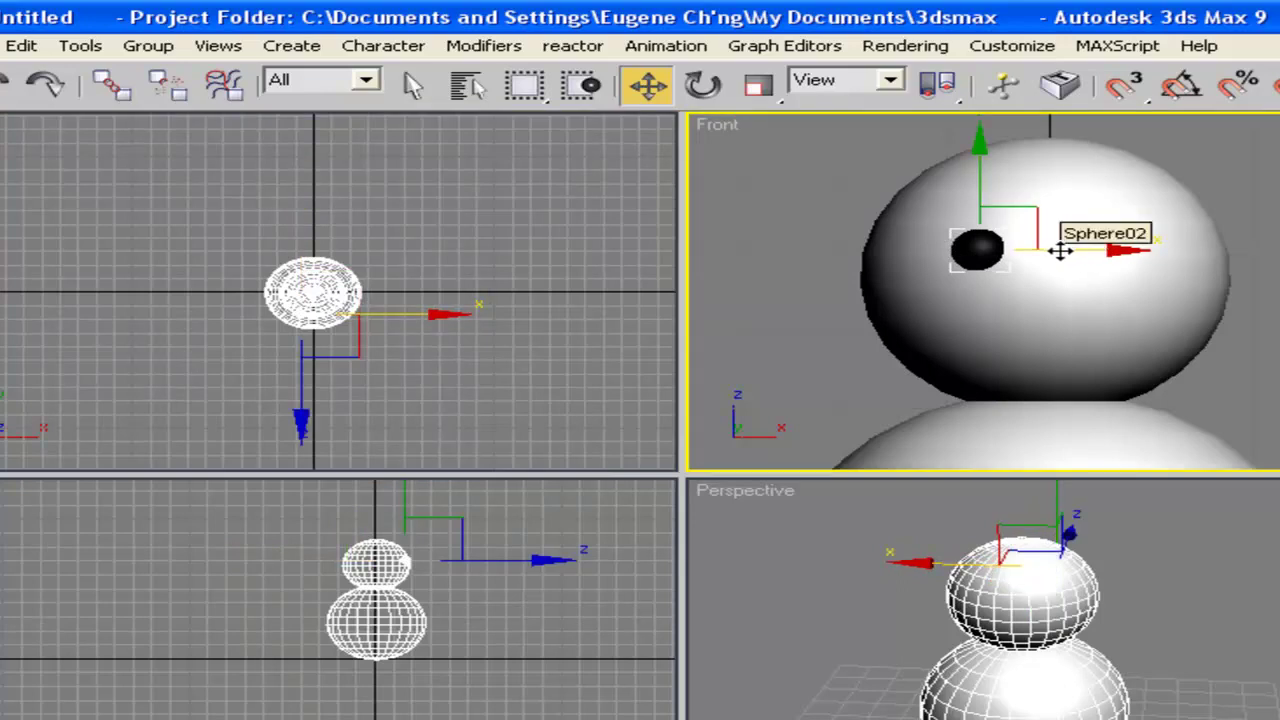
{"action": "left_click_drag", "start_coordinate": [1079, 252], "coordinate": [1216, 254], "text": "shift"}
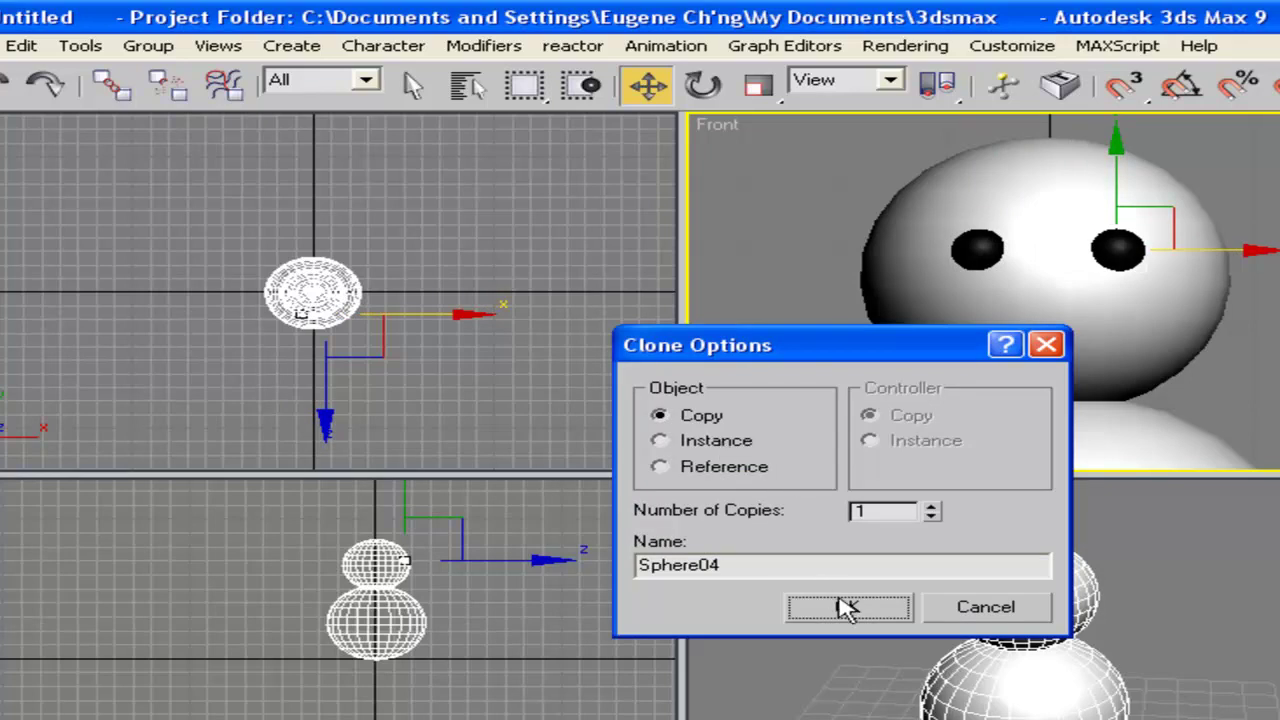
{"action": "left_click", "coordinate": [830, 604]}
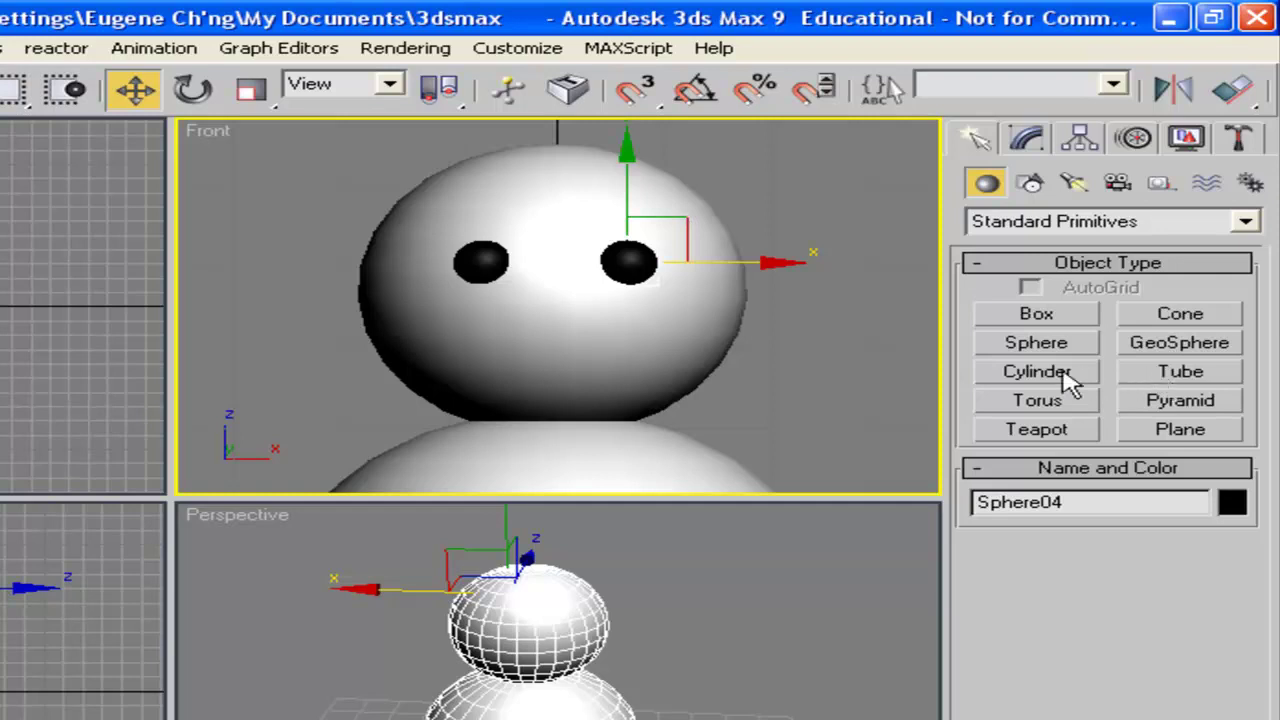
Create a small cone about 6.3 long beside the head in the Front viewport for the nose
{"action": "left_click", "coordinate": [1179, 320]}
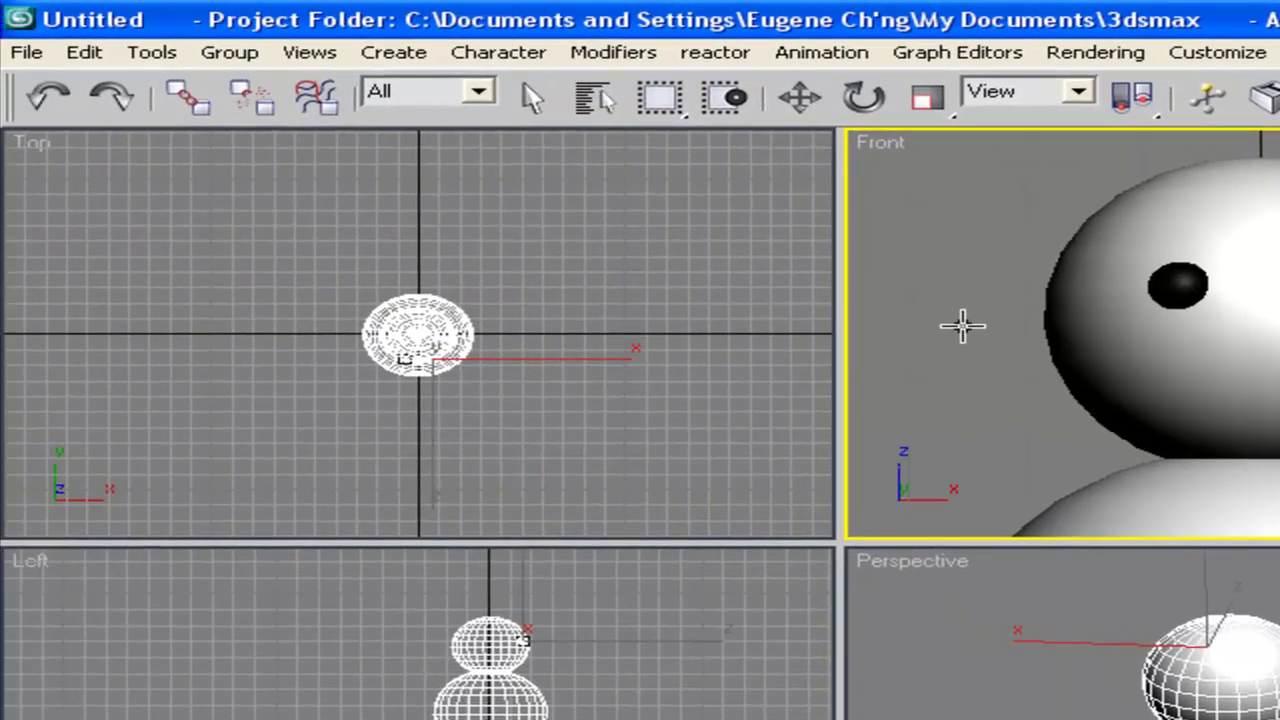
{"action": "left_click_drag", "start_coordinate": [955, 323], "coordinate": [964, 334]}
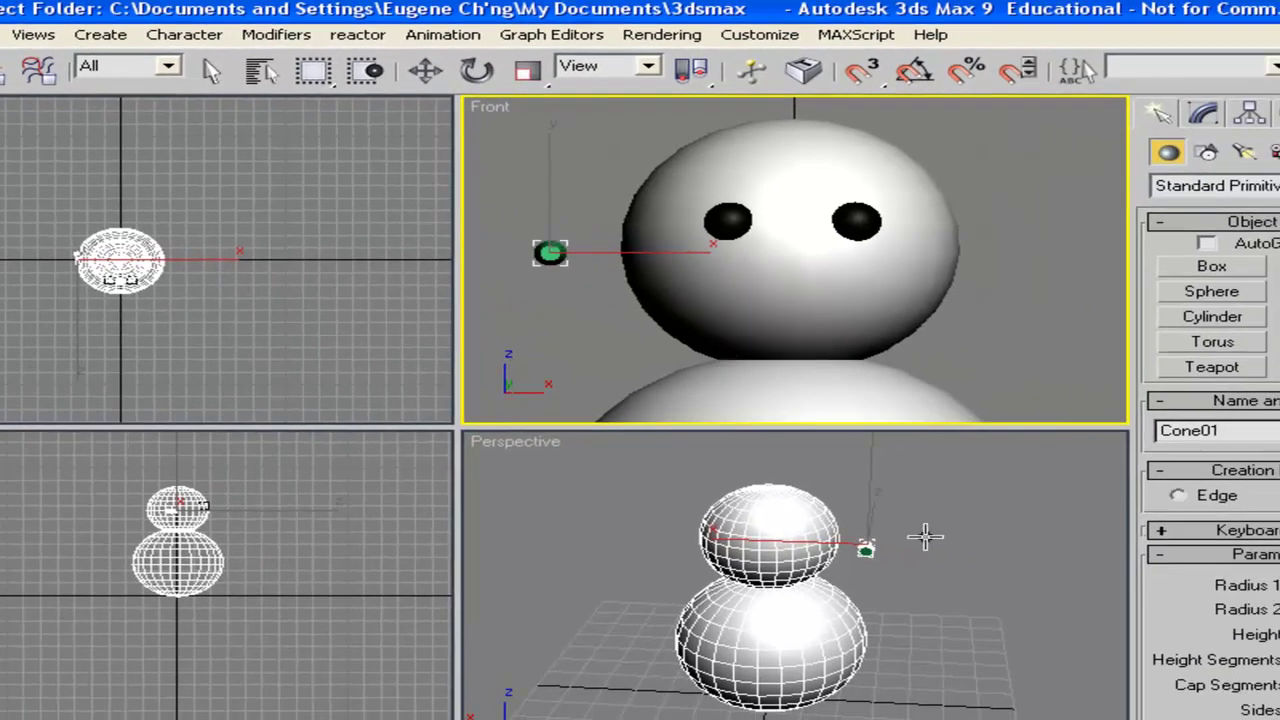
Set the cone's Radius 1 to 0, Radius 2 to 1.706, Height Segments to 1 and Sides to 16
{"action": "middle_click_drag", "start_coordinate": [914, 528], "coordinate": [734, 545], "text": "alt"}
{"action": "scroll", "coordinate": [850, 552], "scroll_direction": "up", "scroll_amount": 5}
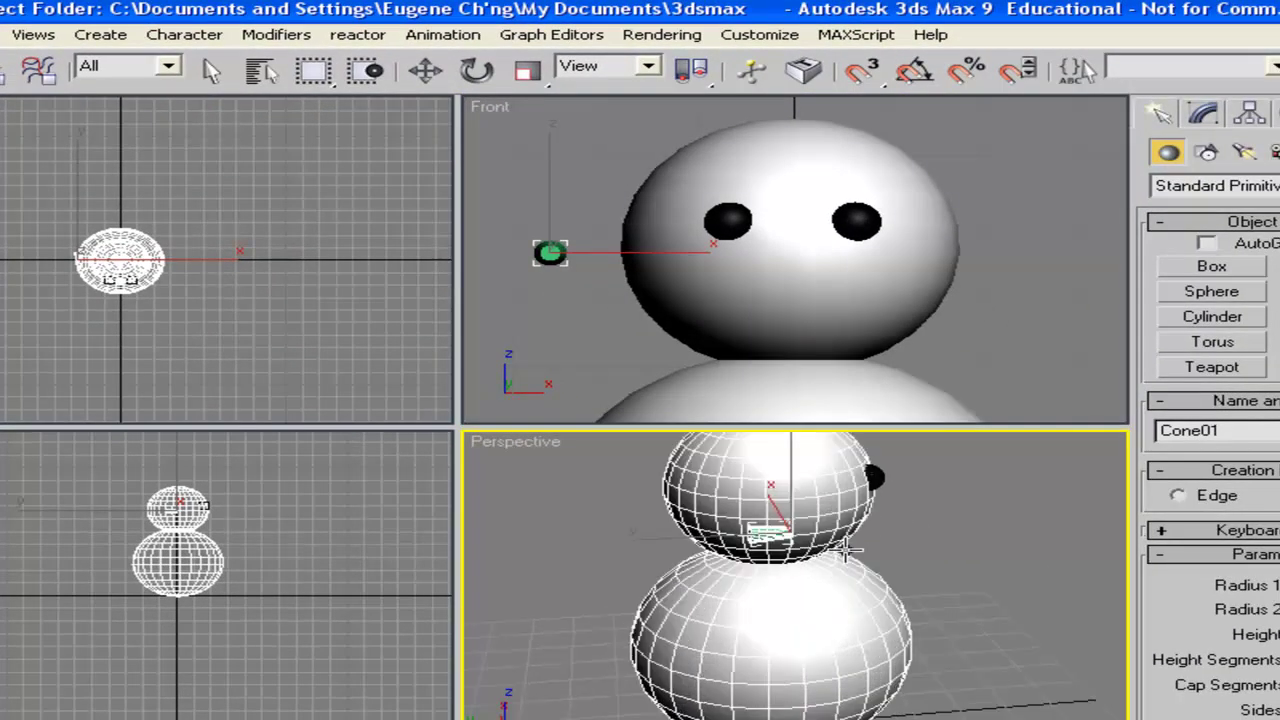
{"action": "scroll", "coordinate": [851, 508], "scroll_direction": "up", "scroll_amount": 4}
{"action": "scroll", "coordinate": [915, 522], "scroll_direction": "up", "scroll_amount": 3}
{"action": "middle_click_drag", "start_coordinate": [903, 521], "coordinate": [907, 522], "text": "alt"}
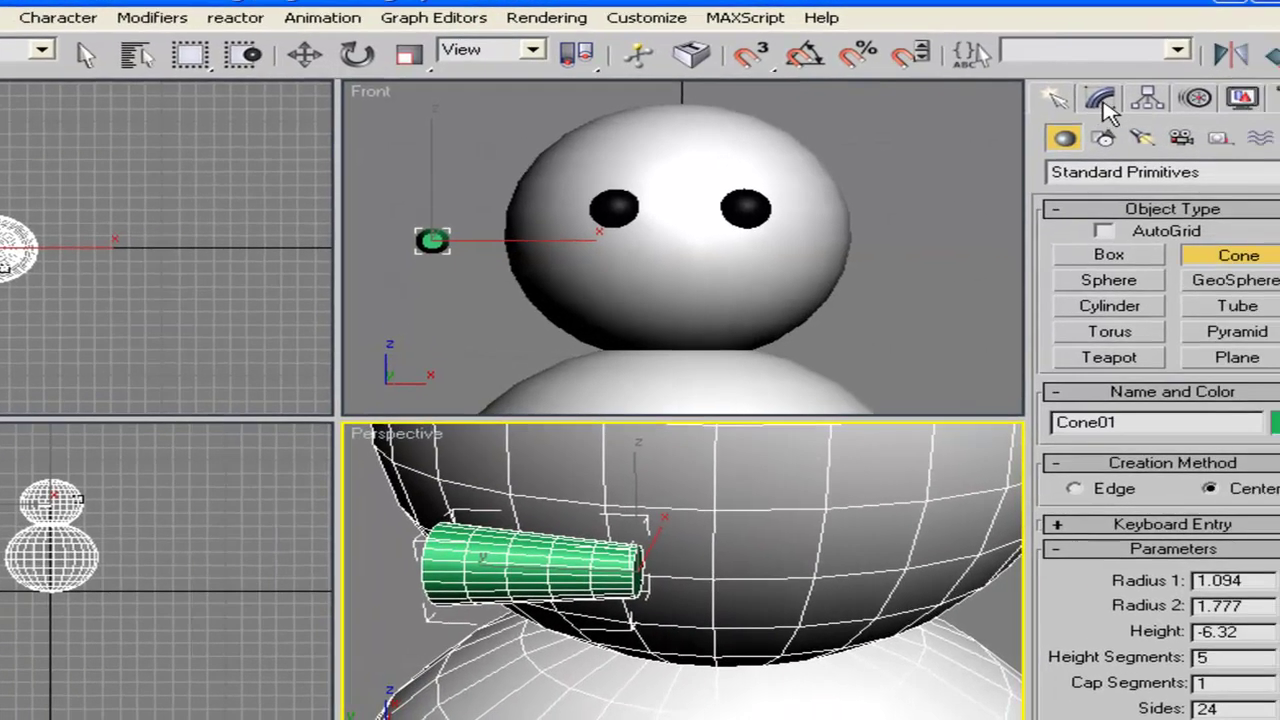
{"action": "left_click", "coordinate": [1203, 113]}
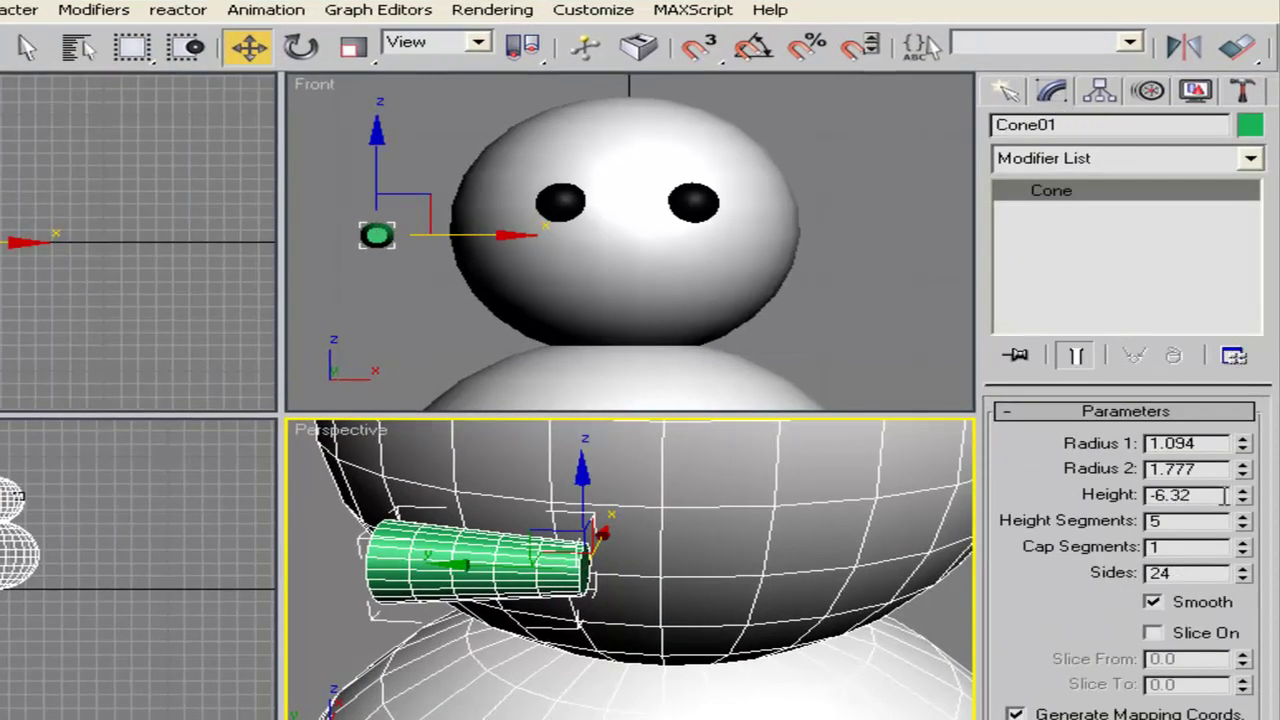
{"action": "left_click_drag", "start_coordinate": [1245, 484], "coordinate": [1236, 590]}
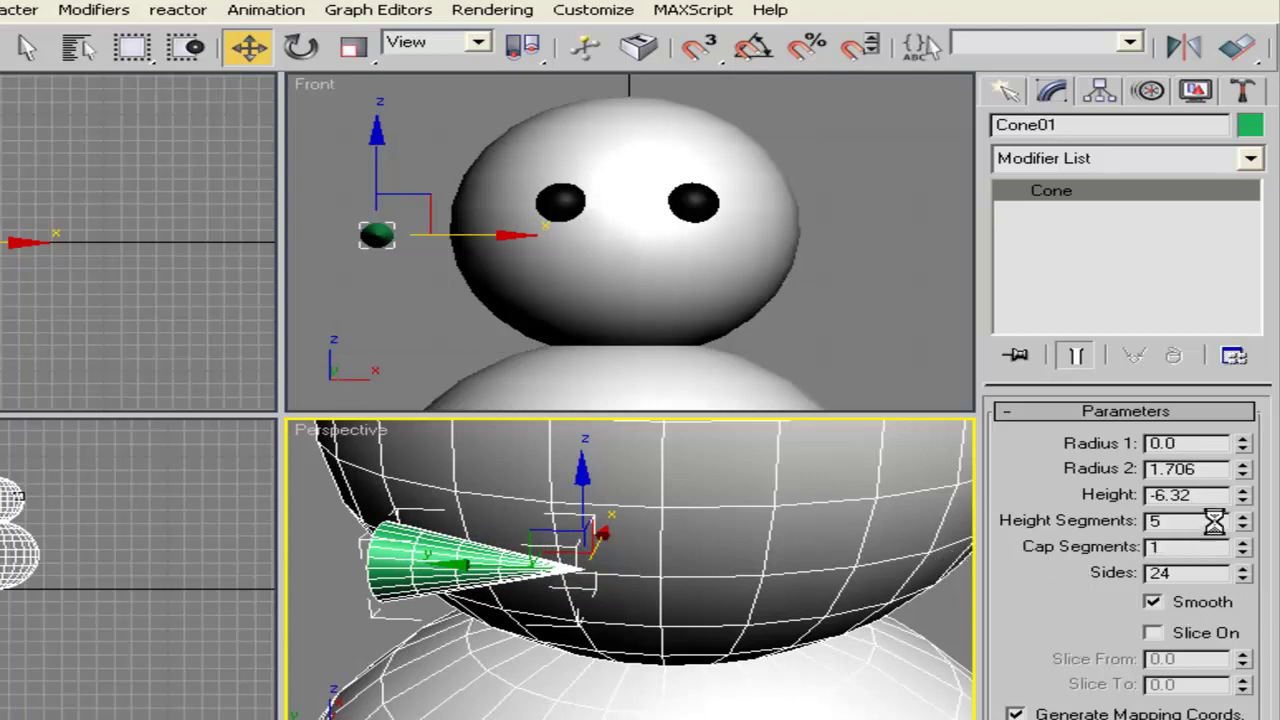
{"action": "left_click_drag", "start_coordinate": [1242, 527], "coordinate": [1240, 538]}
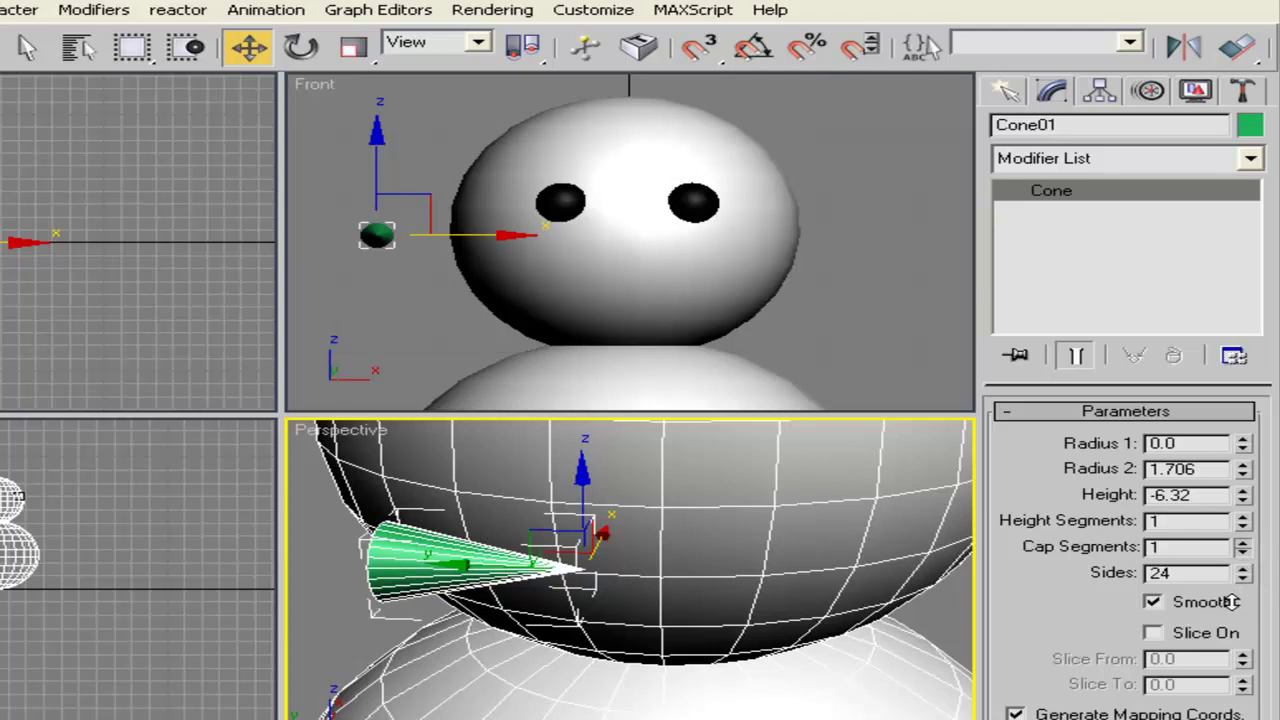
{"action": "left_click_drag", "start_coordinate": [1243, 580], "coordinate": [1226, 688]}
Move the cone forward to the front of the head and center it between and just below the eyes
{"action": "right_click", "coordinate": [453, 251]}
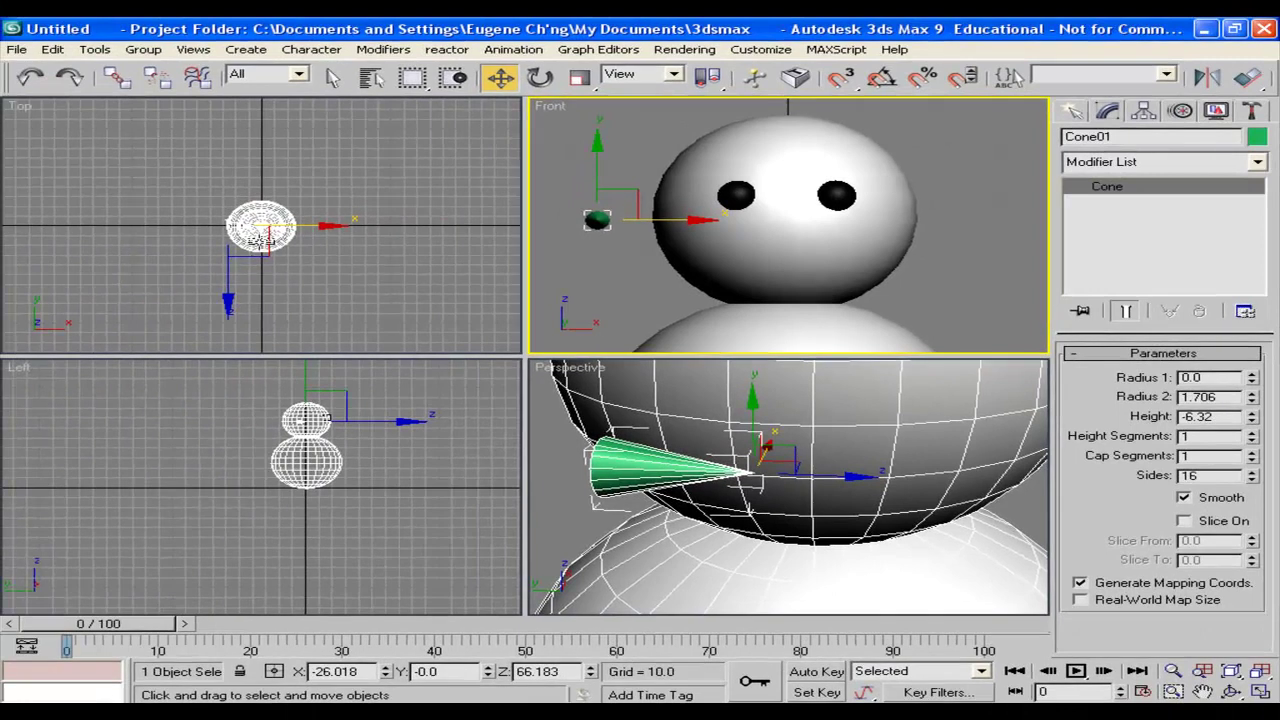
{"action": "right_click", "coordinate": [246, 266]}
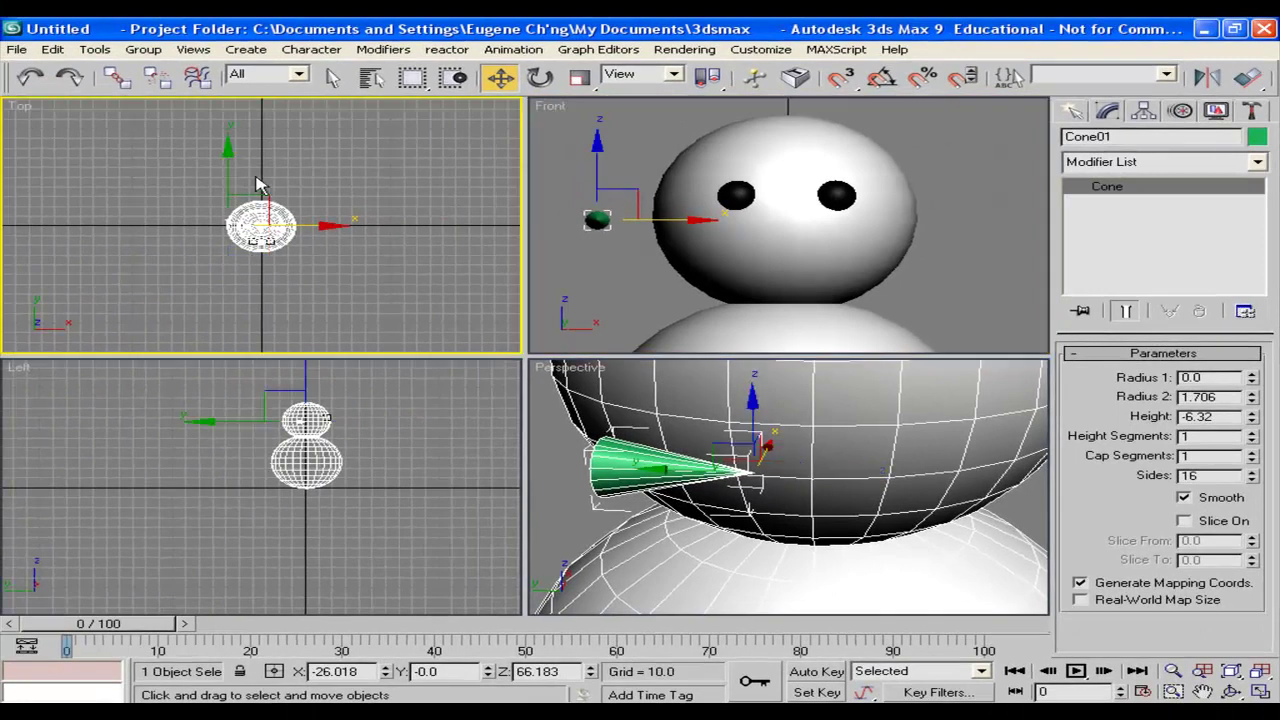
{"action": "left_click_drag", "start_coordinate": [228, 168], "coordinate": [224, 186]}
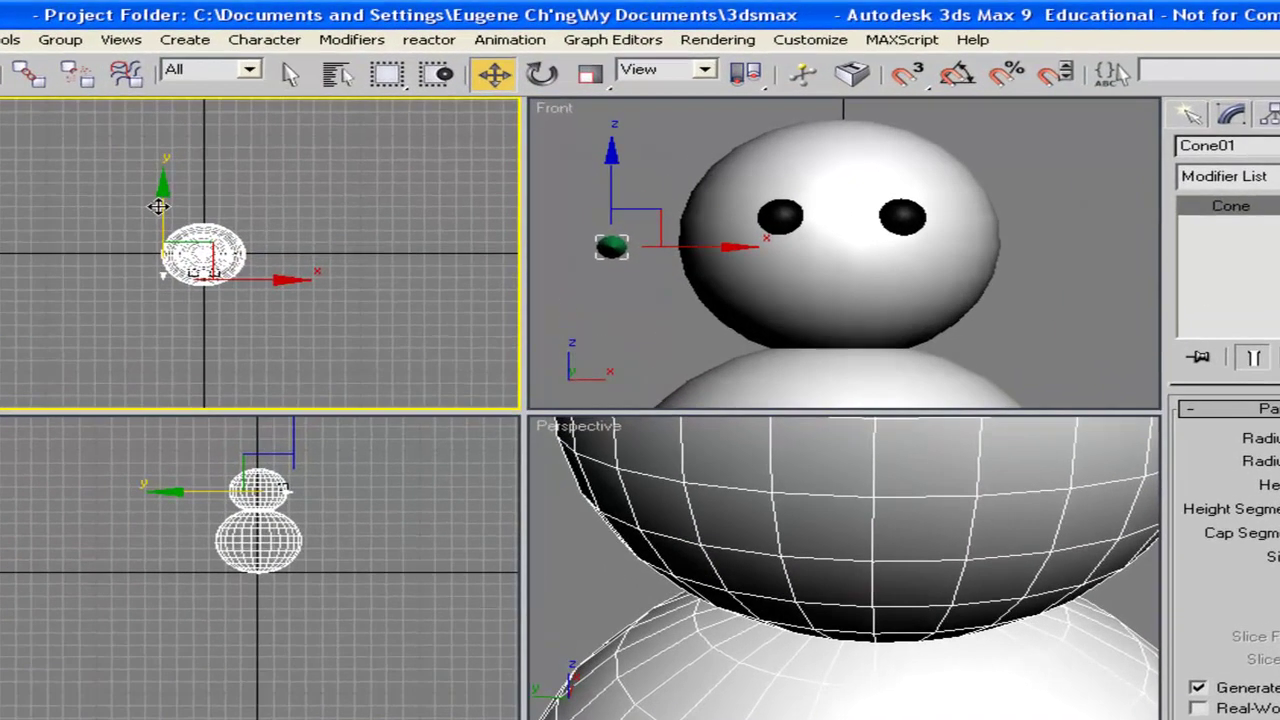
{"action": "right_click", "coordinate": [676, 247]}
{"action": "left_click_drag", "start_coordinate": [676, 247], "coordinate": [913, 246]}
Pull the cone slightly farther out of the face along Y in the Perspective viewport
{"action": "right_click", "coordinate": [886, 523]}
{"action": "scroll", "coordinate": [890, 528], "scroll_direction": "down", "scroll_amount": 5}
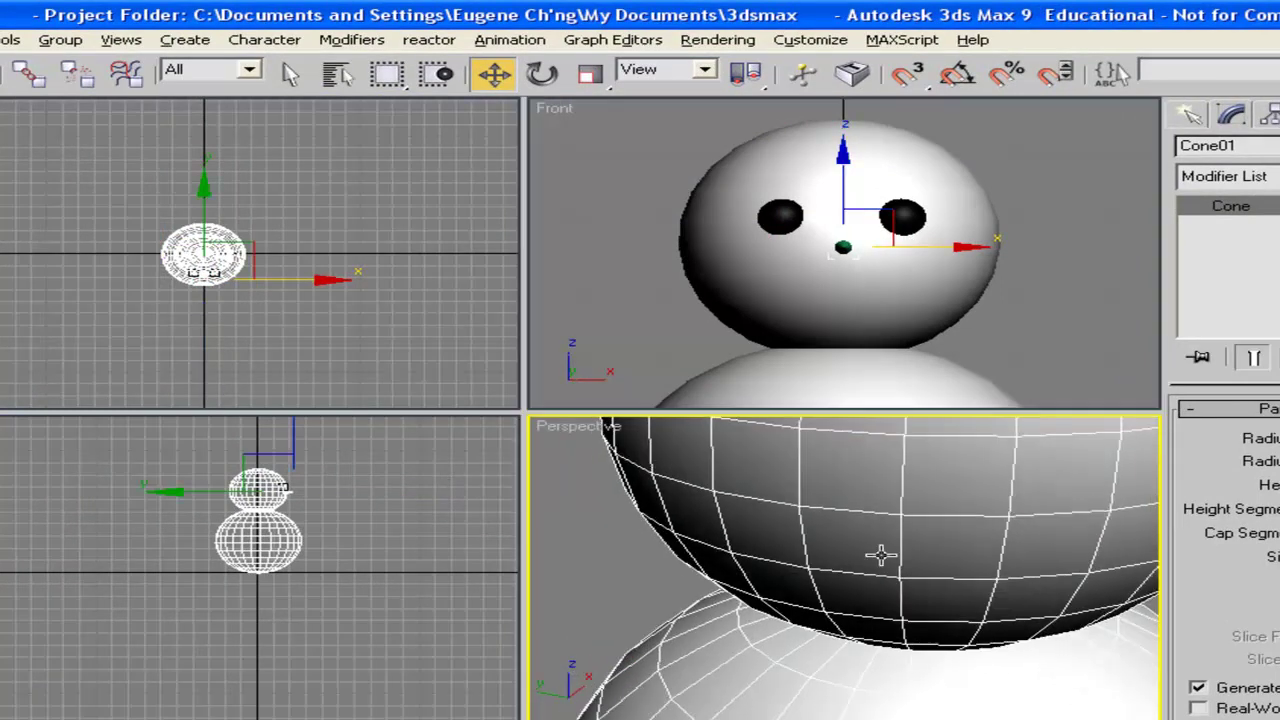
{"action": "scroll", "coordinate": [898, 536], "scroll_direction": "up", "scroll_amount": 6}
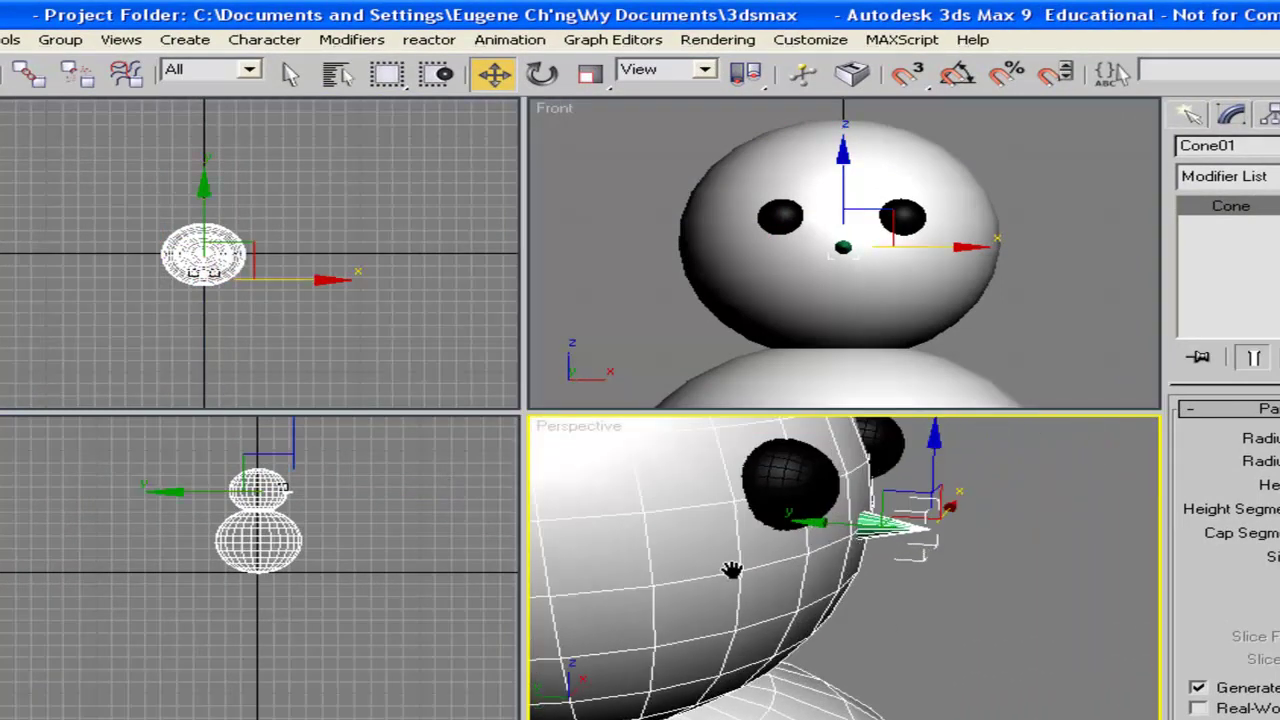
{"action": "left_click_drag", "start_coordinate": [795, 531], "coordinate": [843, 533]}
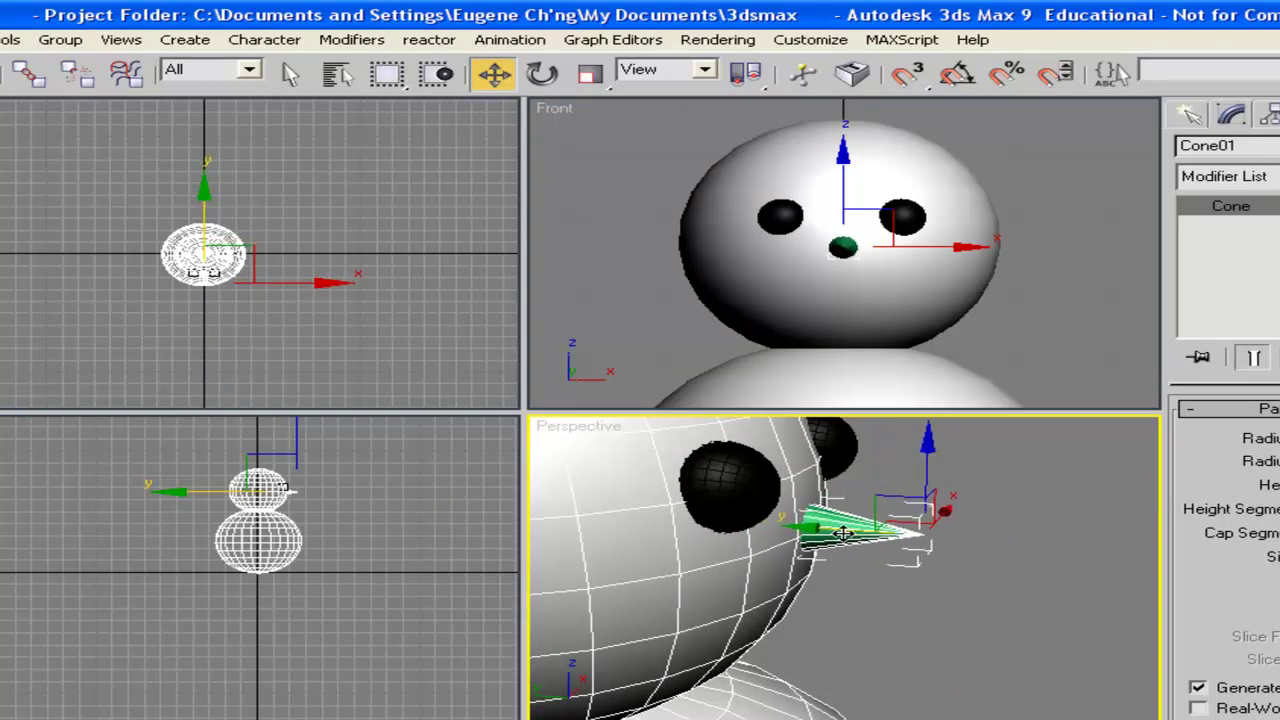
Stretch the cone along Y into a longer nose and move it outward so it protrudes from the face
{"action": "left_click", "coordinate": [597, 86]}
{"action": "left_click_drag", "start_coordinate": [1040, 541], "coordinate": [1072, 543]}
{"action": "key", "text": "w"}
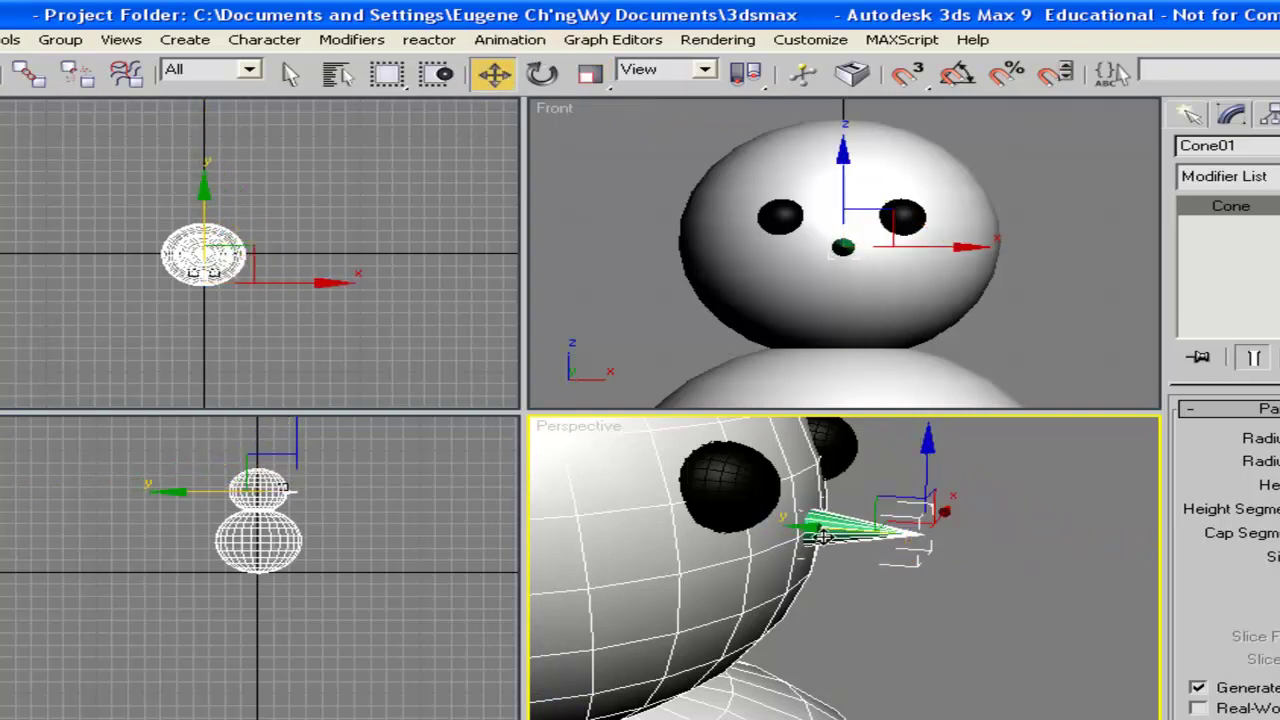
{"action": "left_click_drag", "start_coordinate": [811, 530], "coordinate": [911, 542]}
{"action": "left_click", "coordinate": [590, 73]}
{"action": "left_click_drag", "start_coordinate": [1138, 550], "coordinate": [1179, 550]}
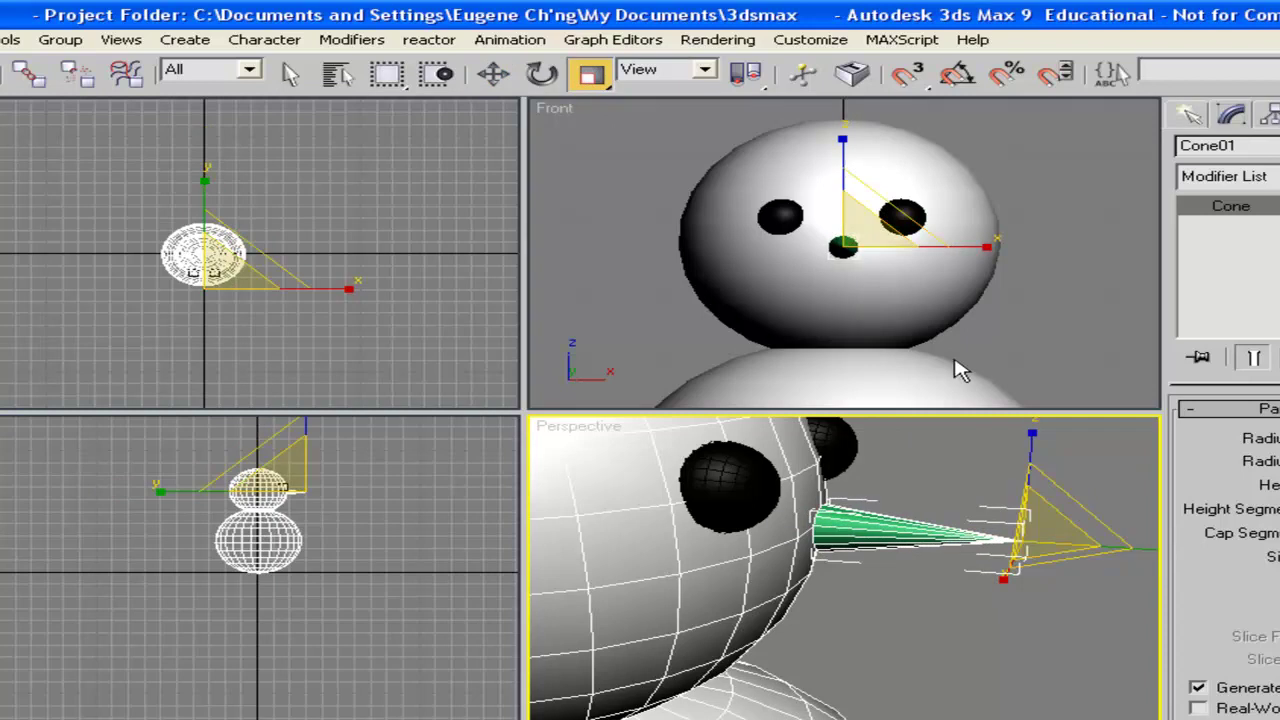
Push the nose slightly back so its base sits in the face, and check the fit from several angles
{"action": "left_click", "coordinate": [494, 73]}
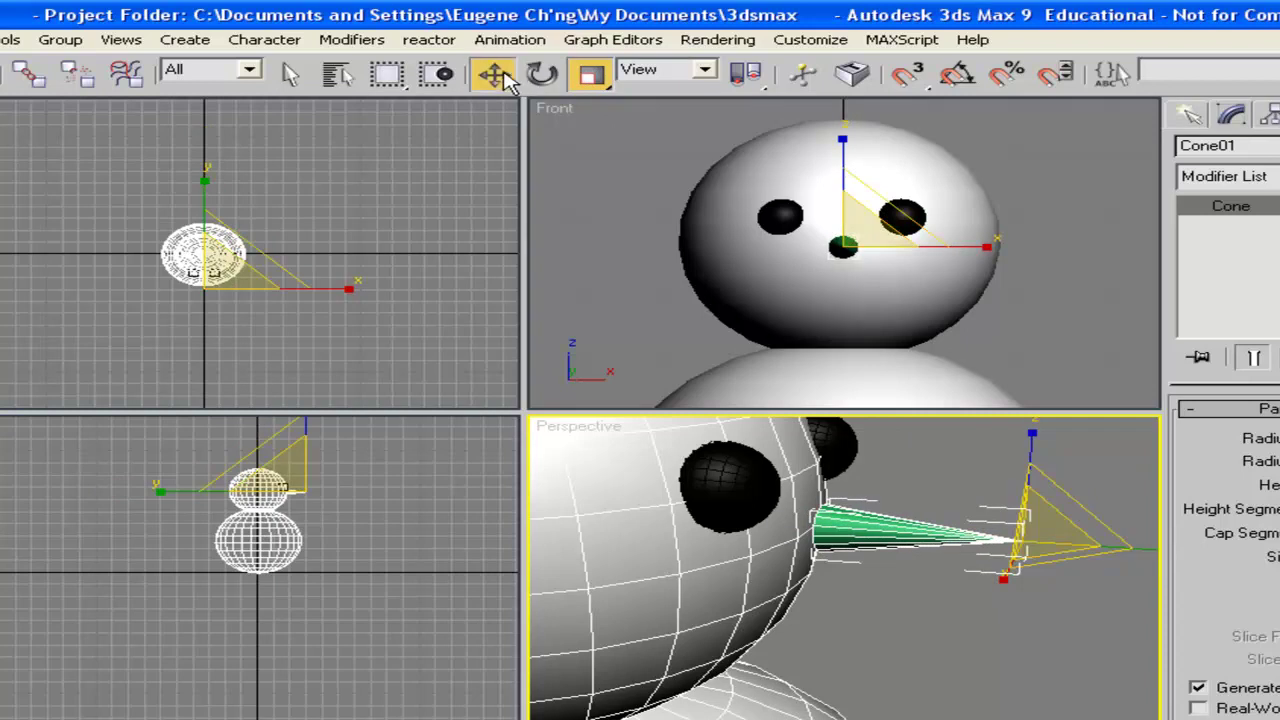
{"action": "left_click_drag", "start_coordinate": [900, 530], "coordinate": [883, 531]}
{"action": "middle_click_drag", "start_coordinate": [883, 531], "coordinate": [801, 515], "text": "alt"}
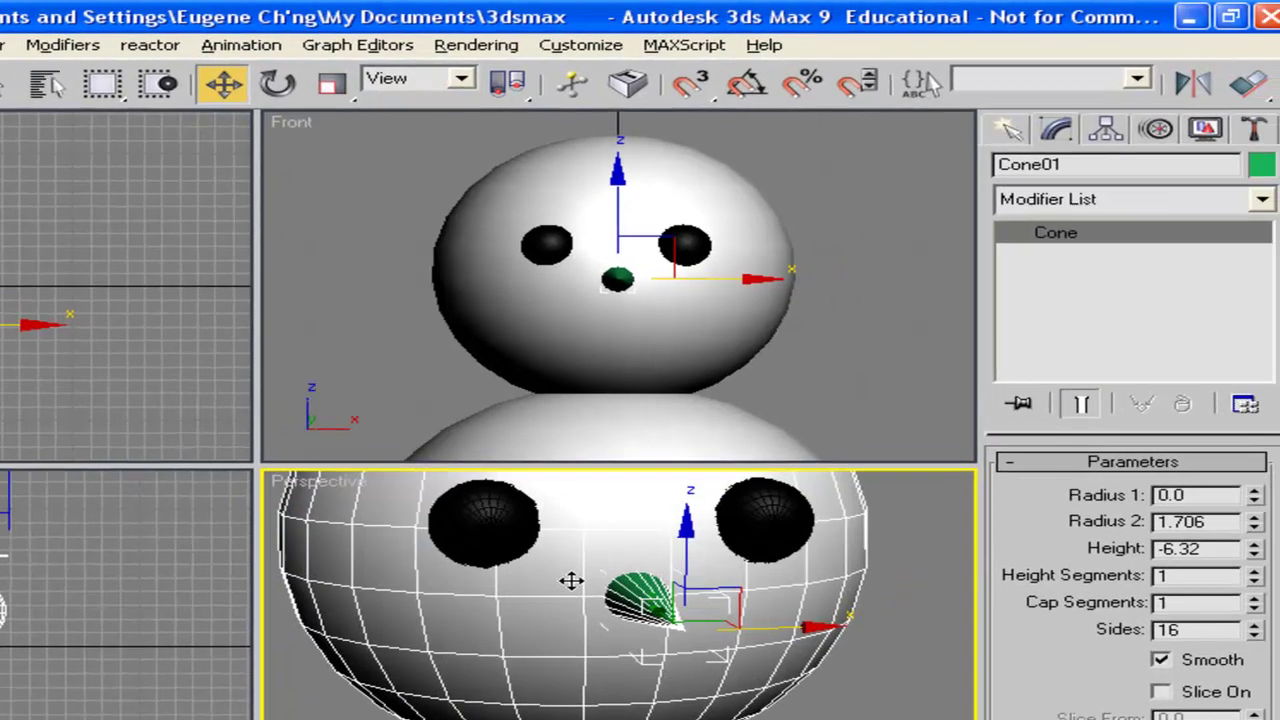
{"action": "middle_click_drag", "start_coordinate": [571, 581], "coordinate": [734, 601], "text": "alt"}
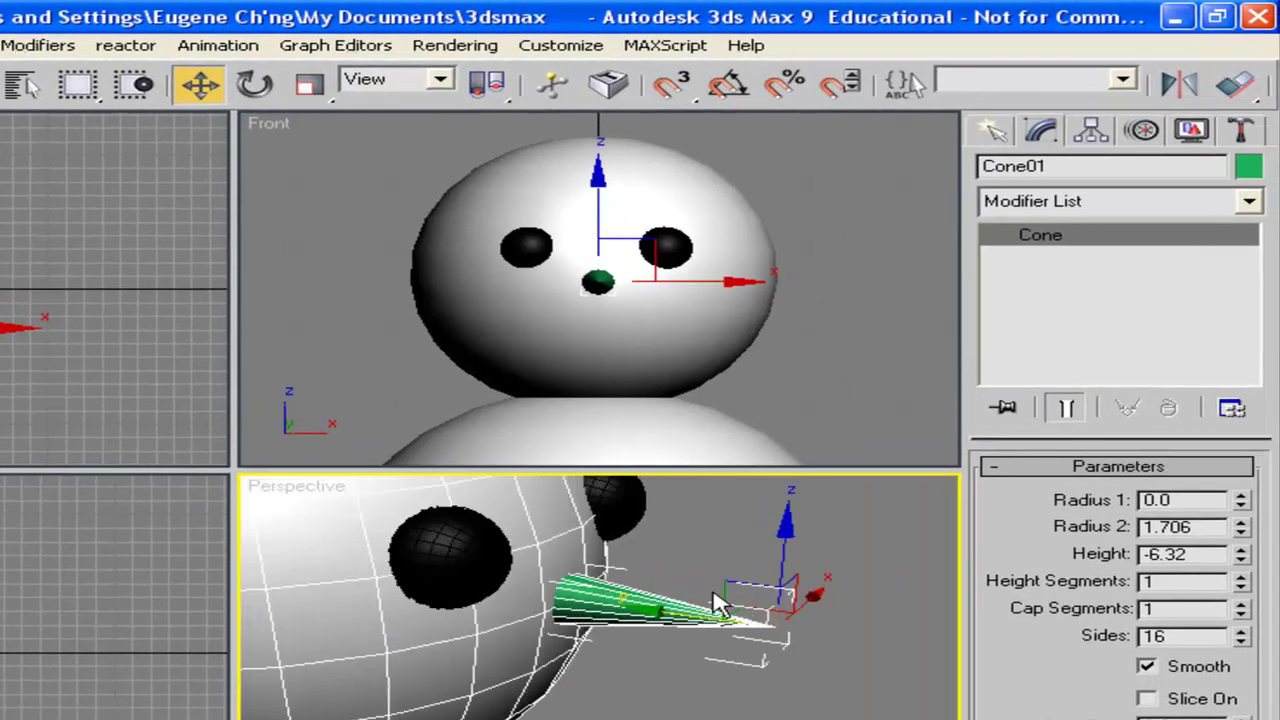
Set the nose cone's object color to orange
{"action": "left_click", "coordinate": [1249, 169]}
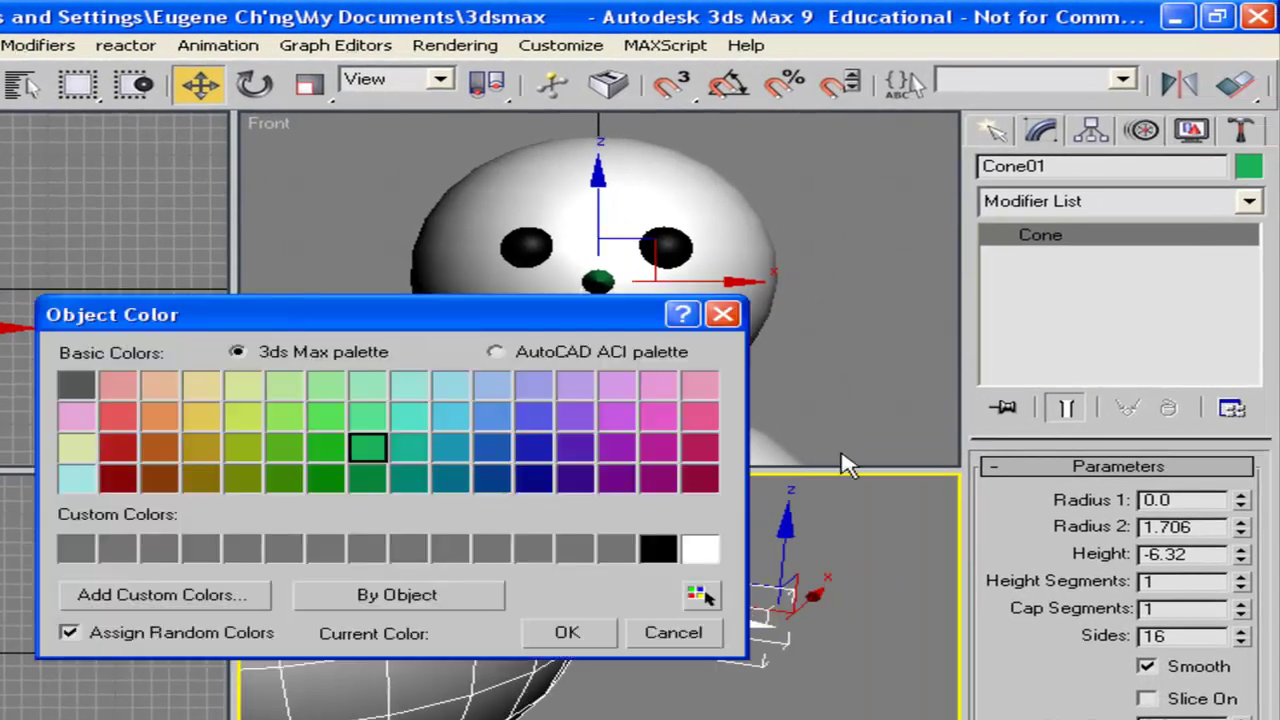
{"action": "left_click", "coordinate": [136, 418]}
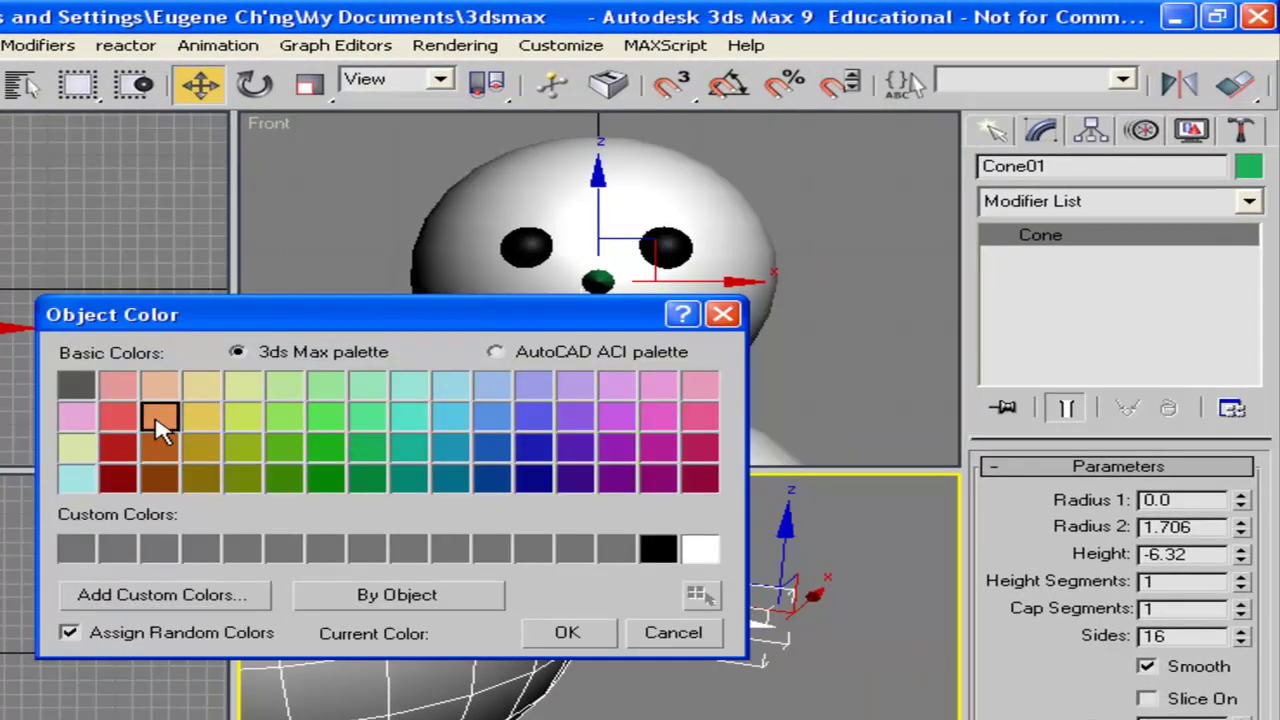
{"action": "left_click", "coordinate": [567, 632]}
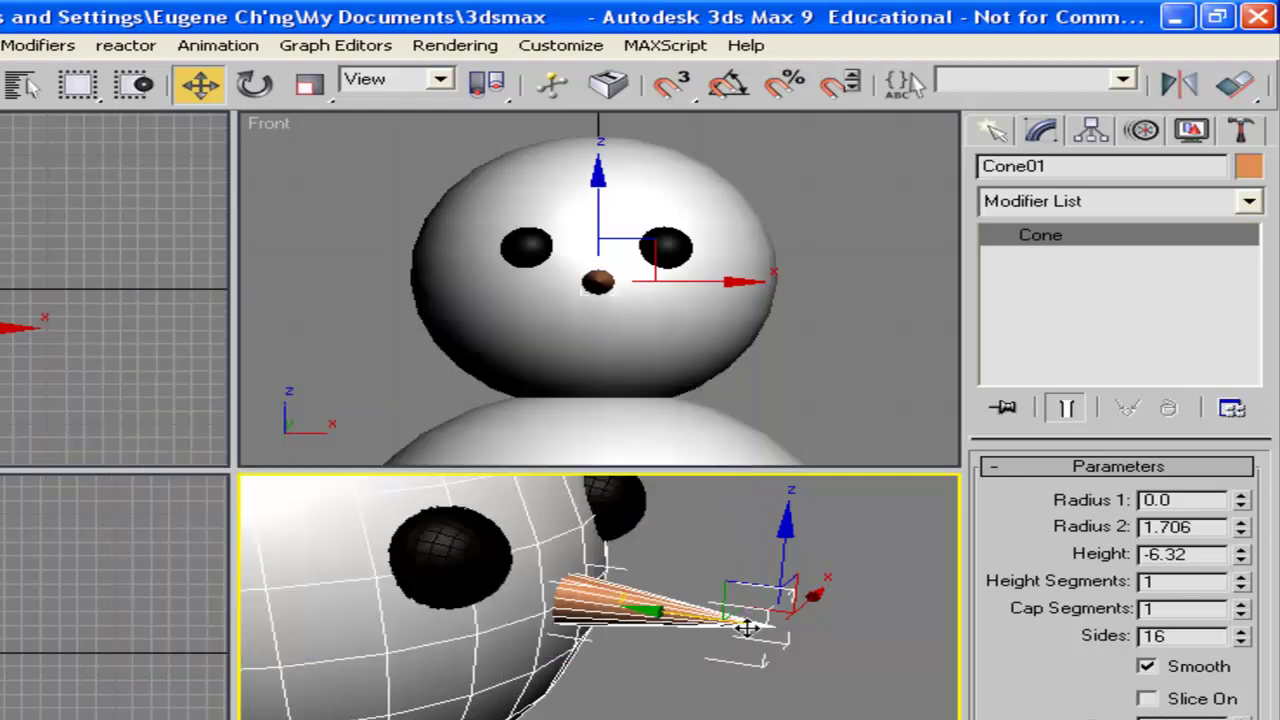
Maximize the Perspective viewport and view the whole snowman from the front
{"action": "middle_click_drag", "start_coordinate": [771, 586], "coordinate": [542, 570], "text": "alt"}
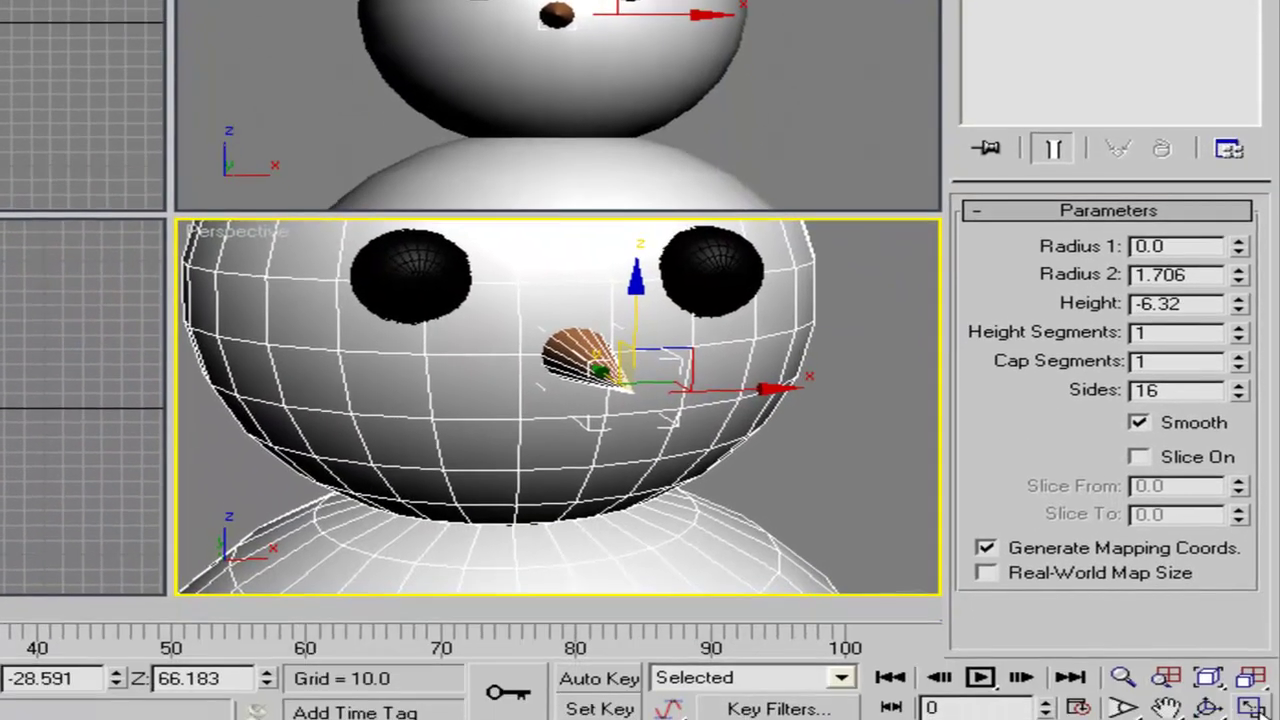
{"action": "left_click", "coordinate": [1252, 703]}
{"action": "scroll", "coordinate": [350, 120], "scroll_direction": "up", "scroll_amount": 4}
{"action": "scroll", "coordinate": [350, 120], "scroll_direction": "down", "scroll_amount": 6}
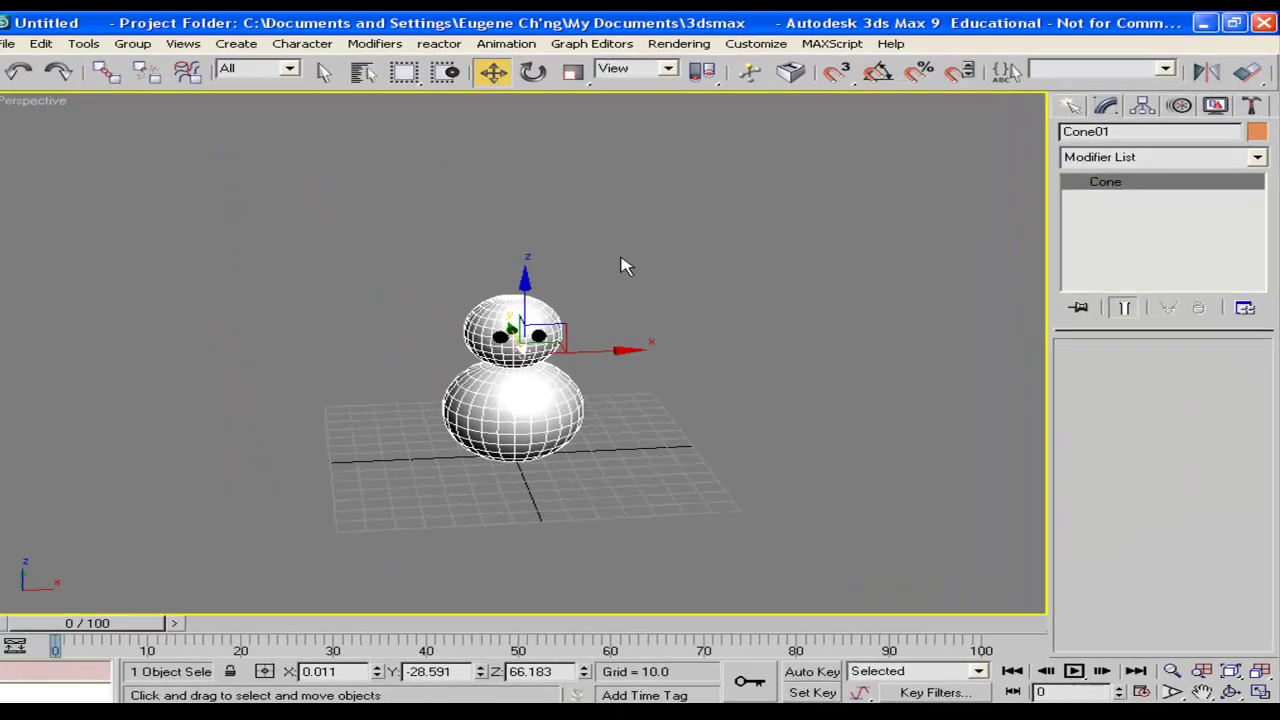
Select all the snowman's parts and group them under the name Snowman
{"action": "left_click", "coordinate": [328, 186]}
{"action": "left_click_drag", "start_coordinate": [518, 340], "coordinate": [680, 500]}
{"action": "left_click", "coordinate": [212, 52]}
{"action": "left_click", "coordinate": [222, 75]}
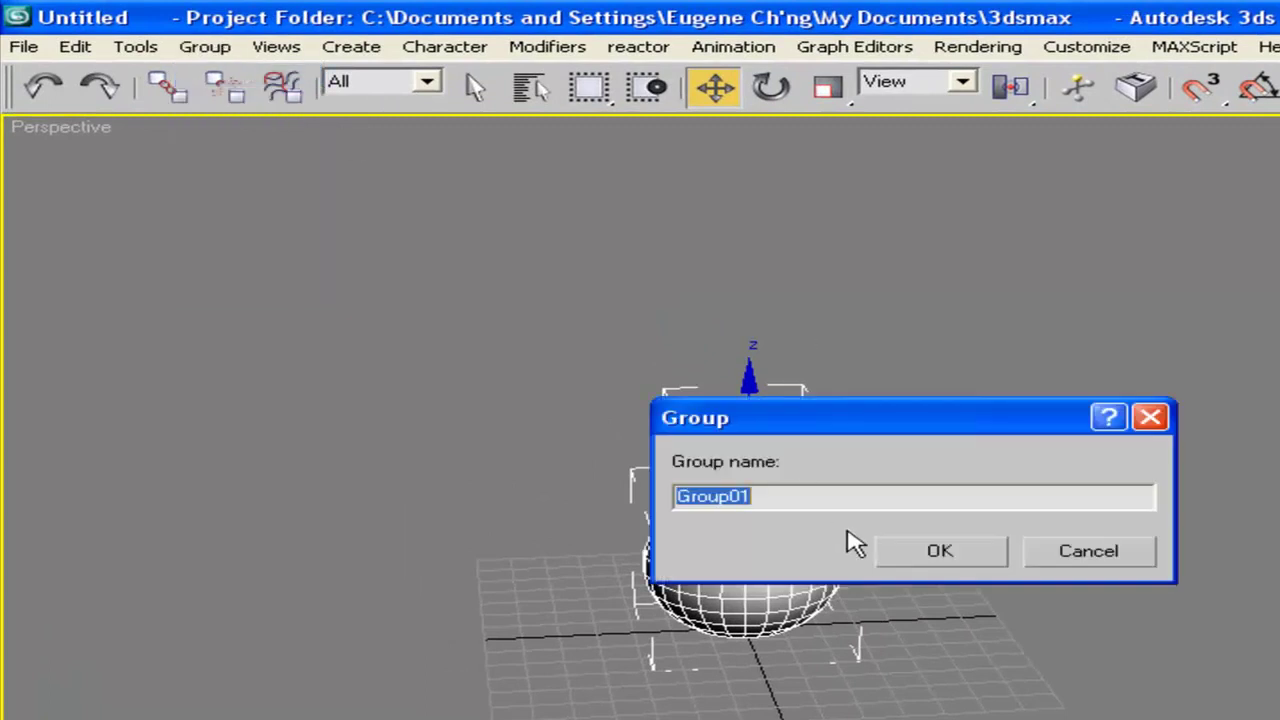
{"action": "type", "text": "Snowman"}
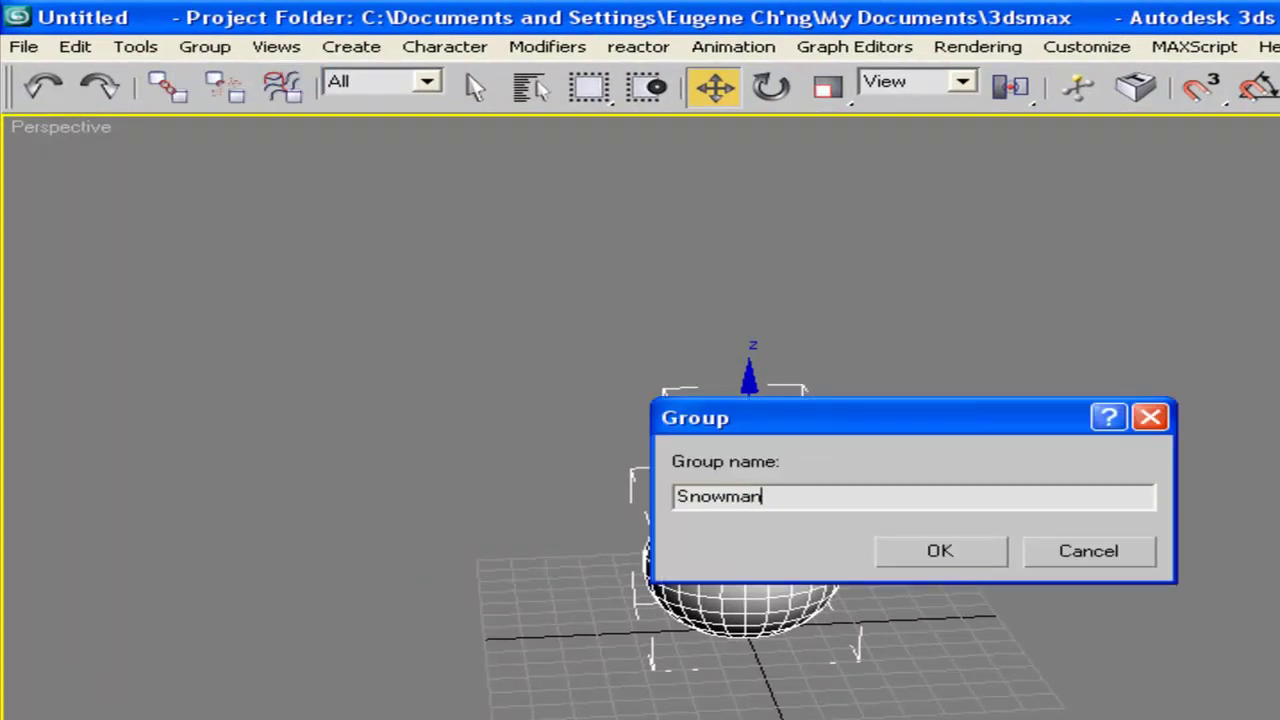
{"action": "left_click", "coordinate": [990, 549]}
Clone the Snowman group along the X axis so a second snowman stands beside the original
{"action": "left_click", "coordinate": [888, 413]}
{"action": "middle_click_drag", "start_coordinate": [888, 413], "coordinate": [930, 530], "text": "alt"}
{"action": "left_click", "coordinate": [917, 549]}
{"action": "mouse_move", "coordinate": [882, 509]}
{"action": "left_mouse_down", "text": "shift"}
{"action": "mouse_move", "coordinate": [1015, 520]}
{"action": "mouse_move", "coordinate": [1094, 560]}
{"action": "left_mouse_up", "text": "shift"}
{"action": "left_click", "coordinate": [918, 619]}
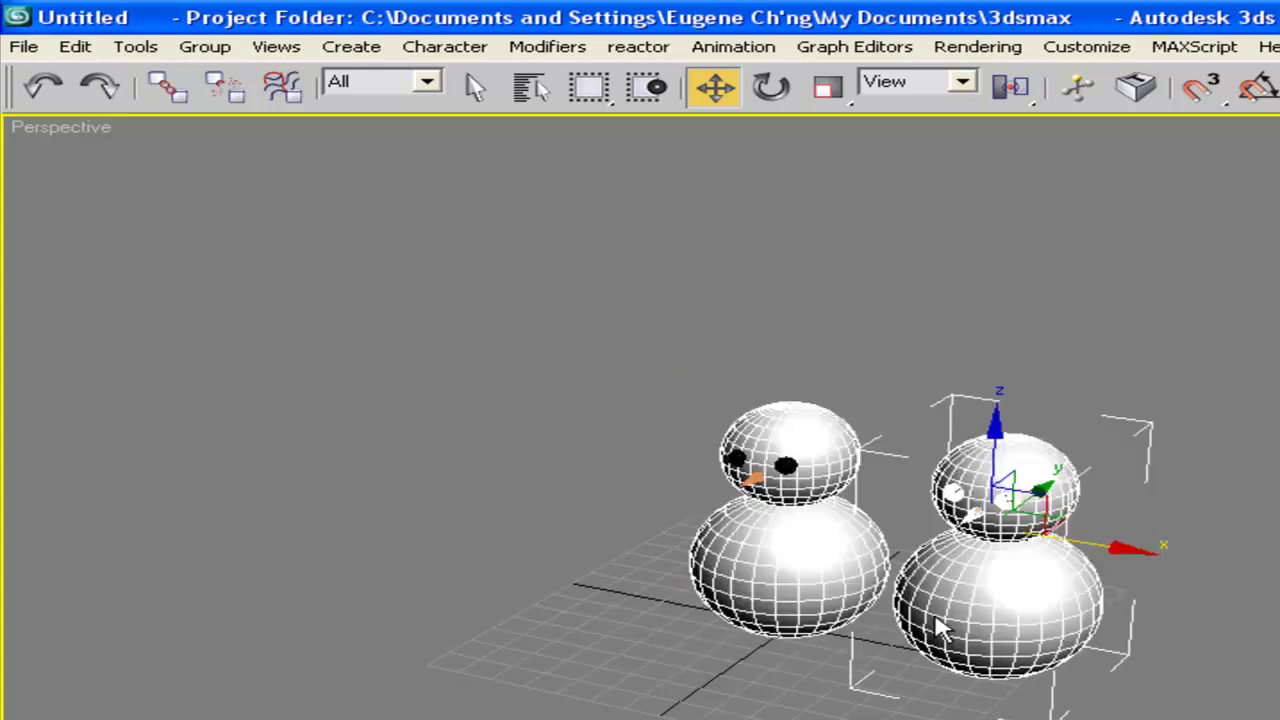
Scale the second snowman down uniformly so it is slightly smaller than the original
{"action": "middle_click_drag", "start_coordinate": [1088, 531], "coordinate": [1105, 510], "text": "alt"}
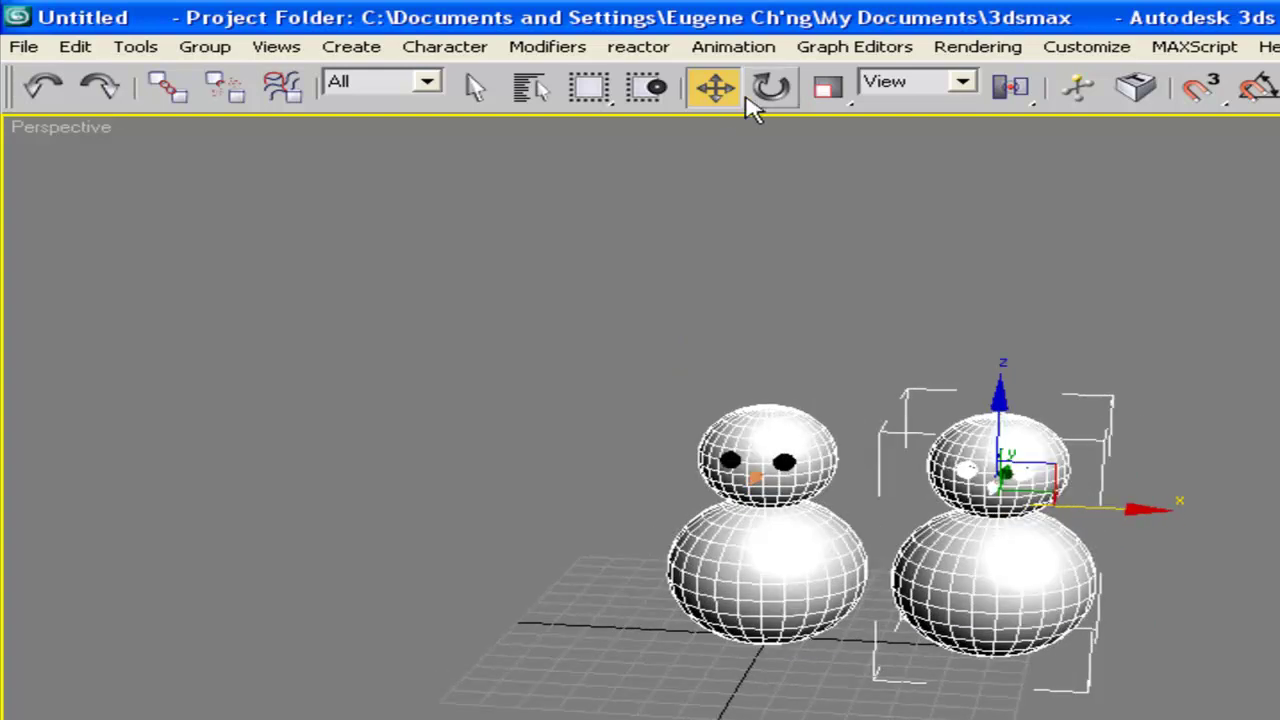
{"action": "left_click", "coordinate": [828, 86]}
{"action": "left_click_drag", "start_coordinate": [1006, 491], "coordinate": [1004, 508]}
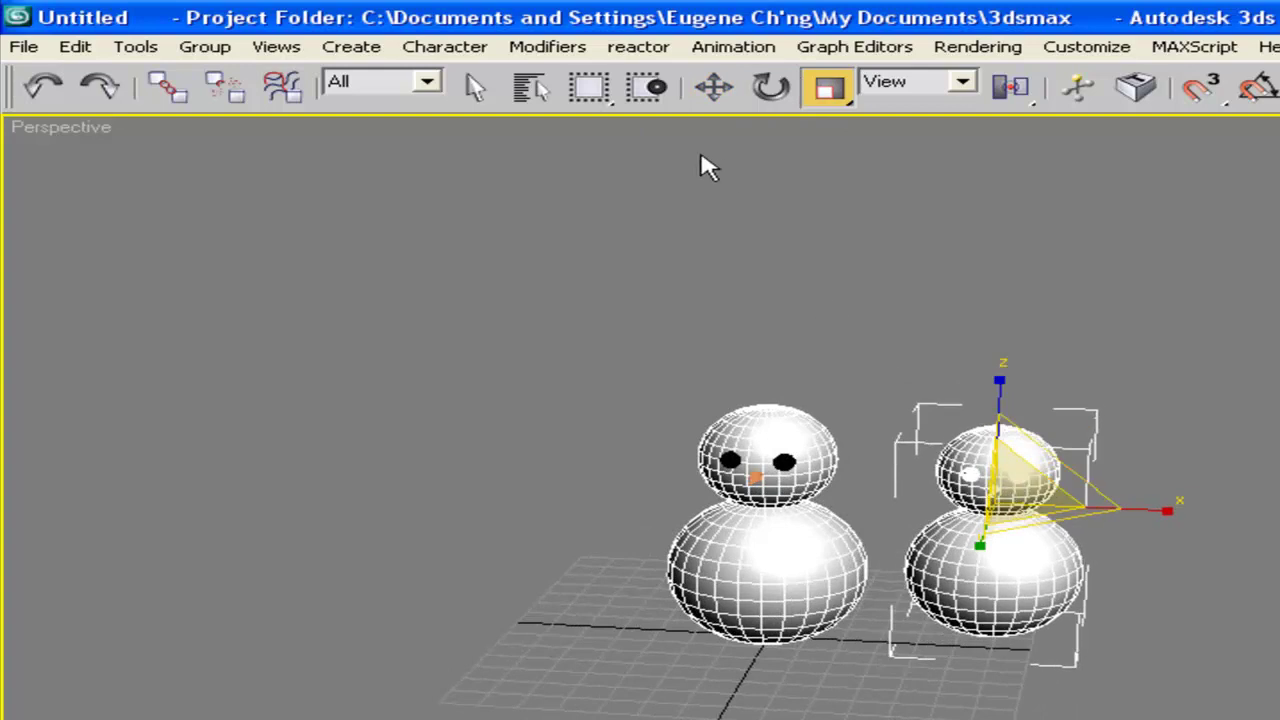
Clone the second snowman as a single Copy, placing it in front of the original snowman
{"action": "left_click", "coordinate": [714, 86]}
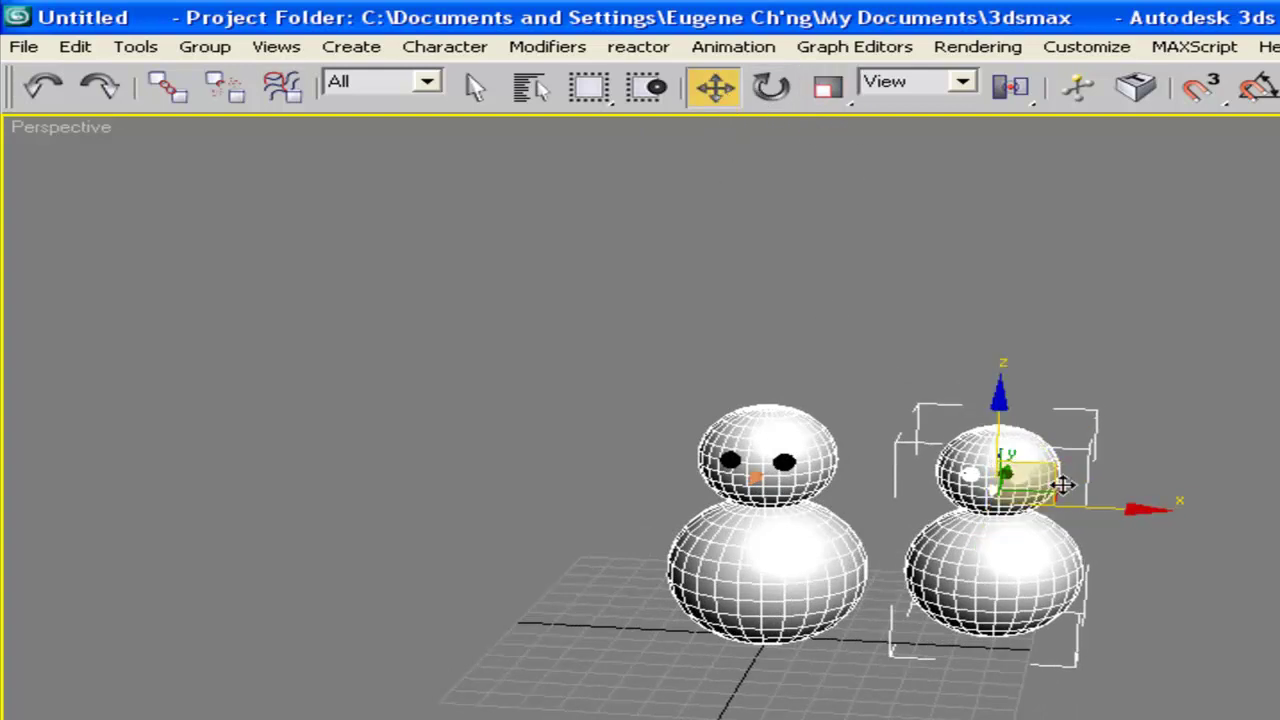
{"action": "middle_click_drag", "start_coordinate": [1107, 478], "coordinate": [993, 486], "text": "alt"}
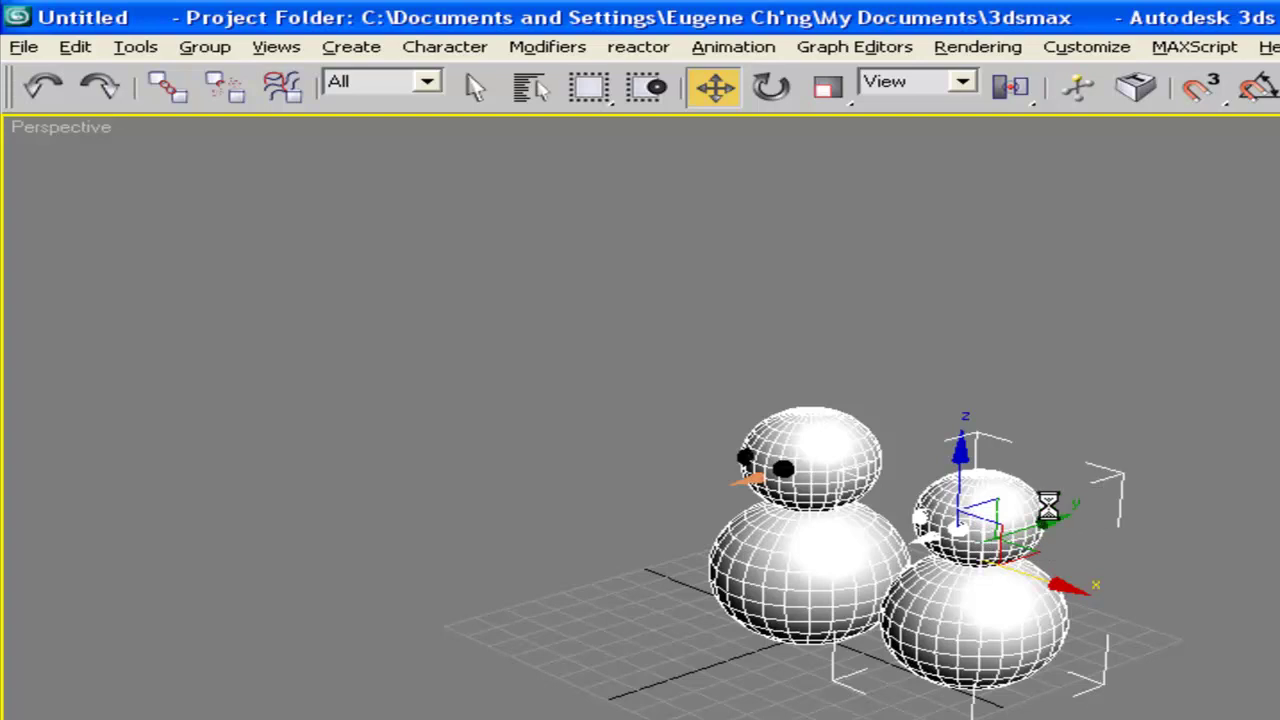
{"action": "middle_click_drag", "start_coordinate": [914, 507], "coordinate": [1035, 548], "text": "alt"}
{"action": "mouse_move", "coordinate": [1020, 548]}
{"action": "left_mouse_down", "text": "shift"}
{"action": "mouse_move", "coordinate": [960, 530]}
{"action": "mouse_move", "coordinate": [814, 563]}
{"action": "left_mouse_up", "text": "shift"}
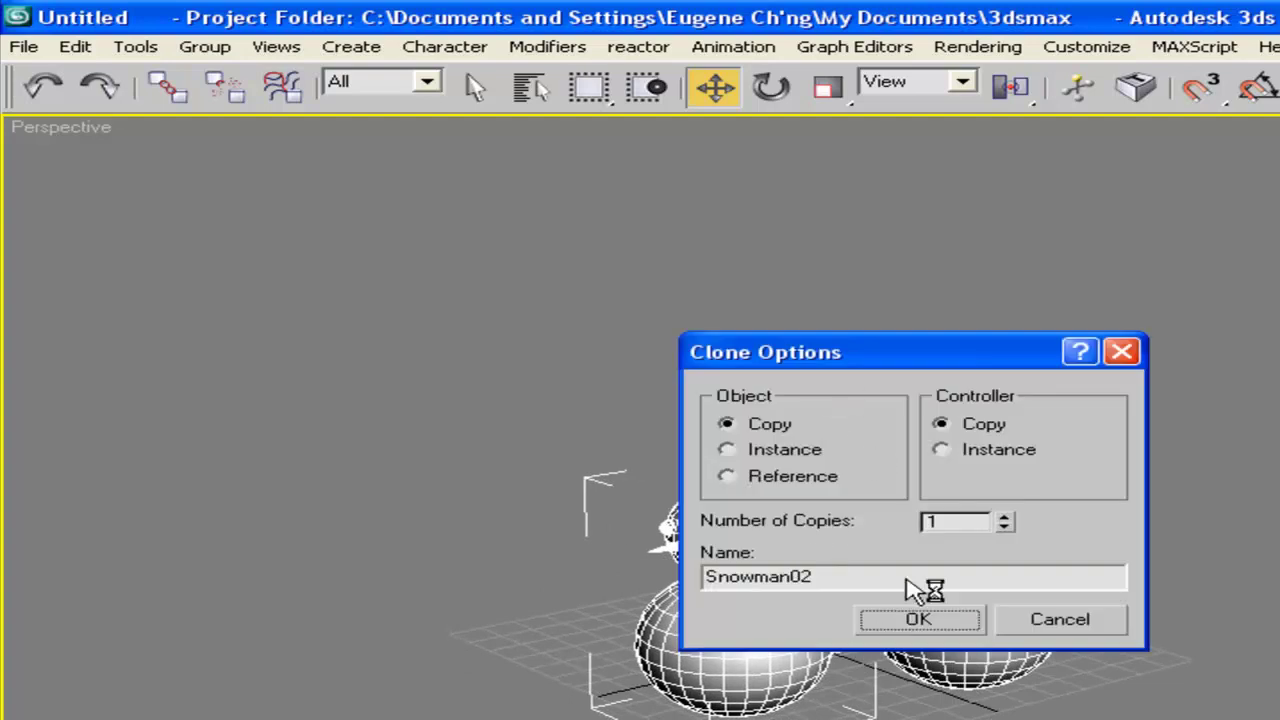
{"action": "left_click", "coordinate": [908, 620]}
Scale the third snowman down uniformly to about half size and lower it to the ground in front of the other two
{"action": "left_click", "coordinate": [828, 88]}
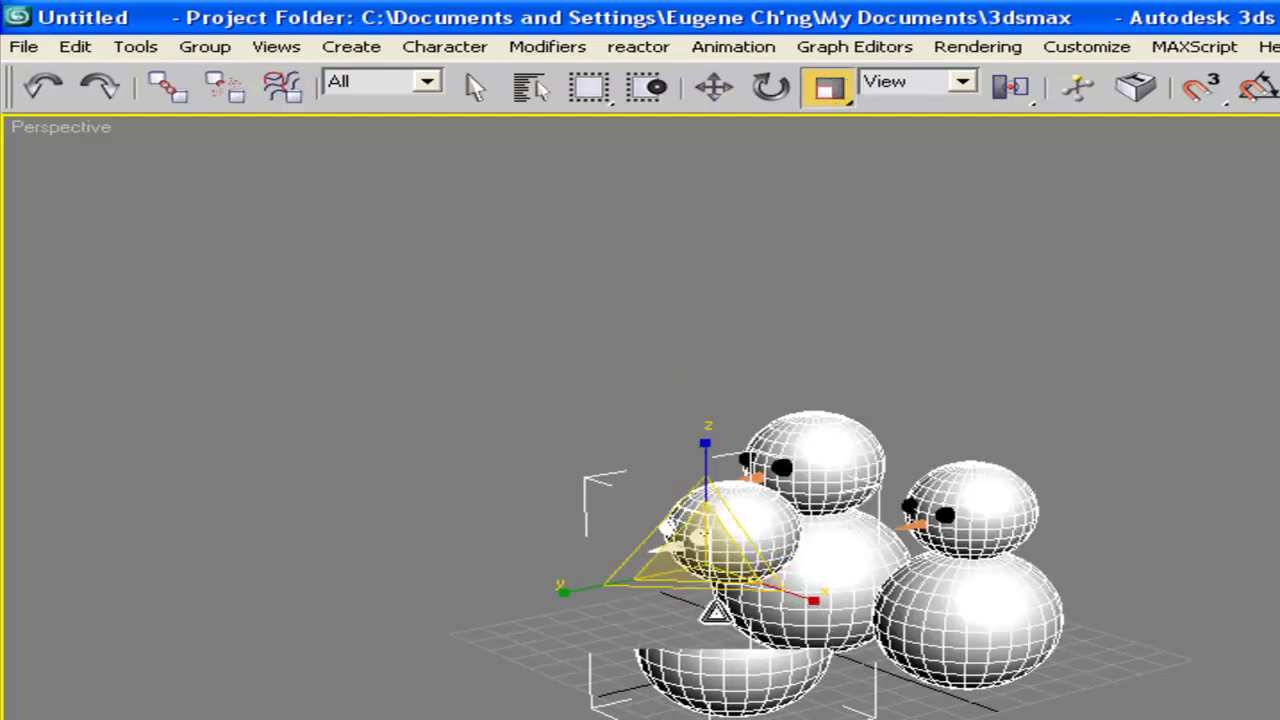
{"action": "left_click_drag", "start_coordinate": [715, 612], "coordinate": [722, 648]}
{"action": "left_click", "coordinate": [716, 88]}
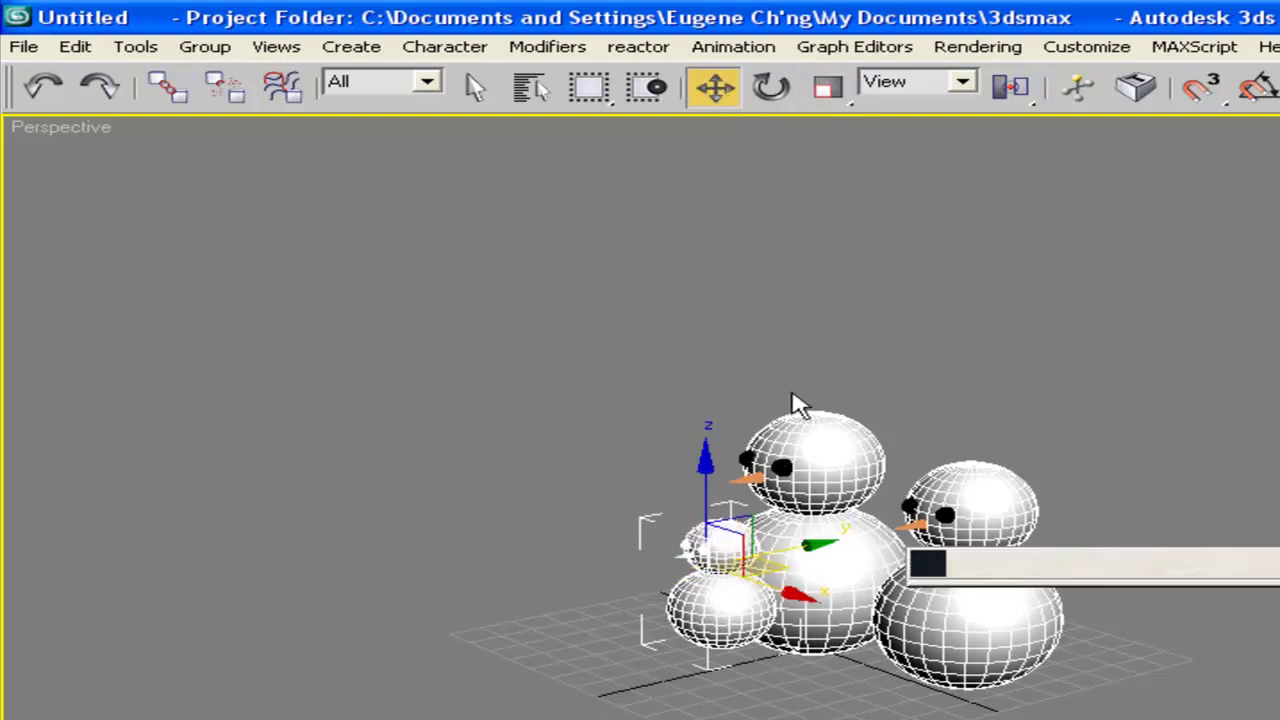
{"action": "left_click_drag", "start_coordinate": [760, 527], "coordinate": [742, 592]}
{"action": "middle_click_drag", "start_coordinate": [742, 528], "coordinate": [1086, 543], "text": "alt"}
{"action": "scroll", "coordinate": [1063, 534], "scroll_direction": "up", "scroll_amount": 6}
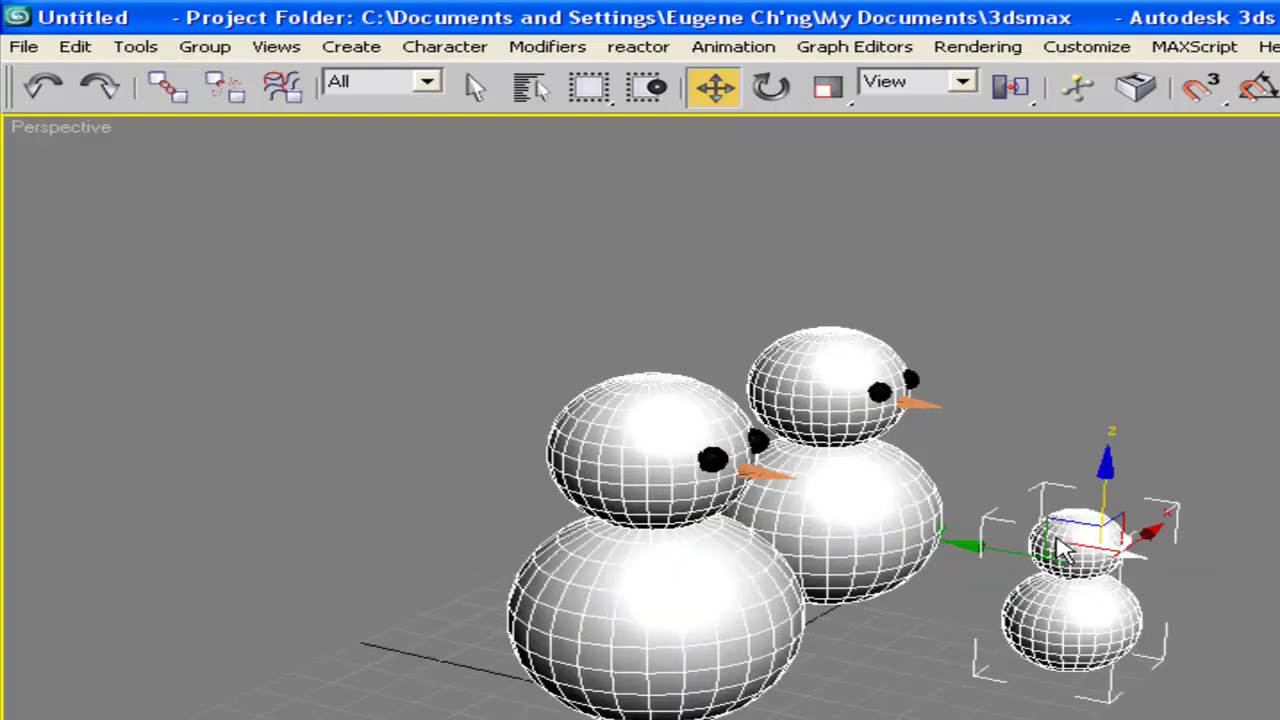
{"action": "scroll", "coordinate": [832, 510], "scroll_direction": "down", "scroll_amount": 6}
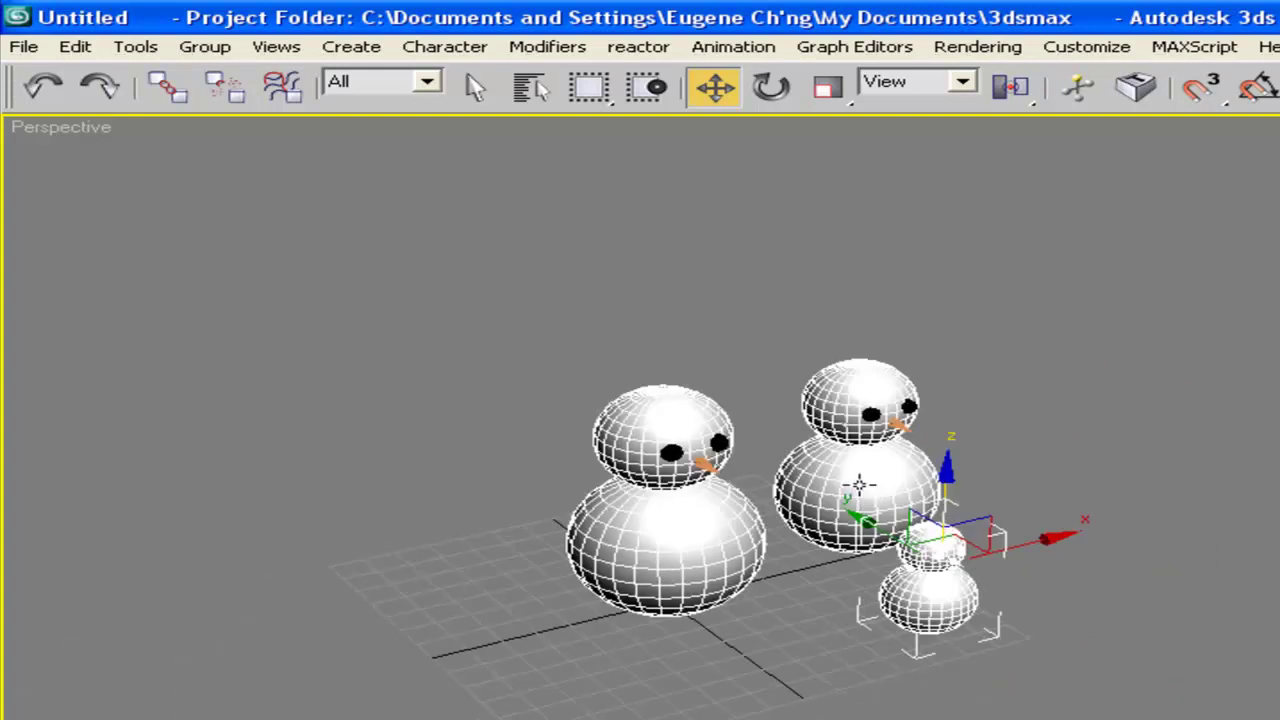